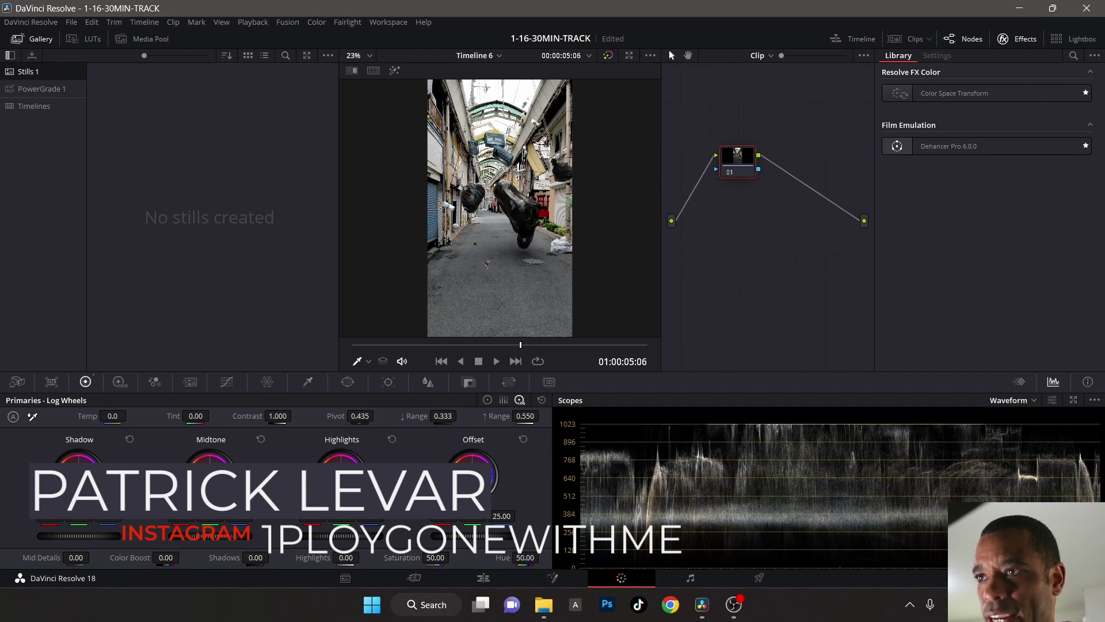
- Try a midtone change and reset it, lower Log Highlights to -0.06, then show the Color Wheels
mouse_move(199, 535)
mouse_down()
mouse_move(219, 536)
mouse_move(205, 538)
mouse_up()
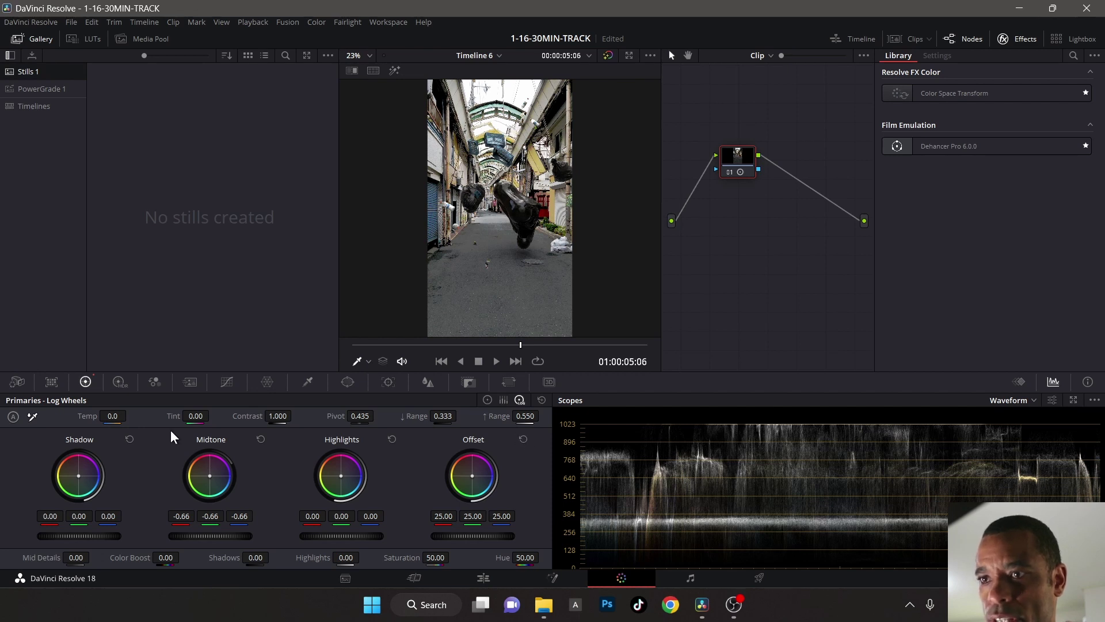
click(542, 400)
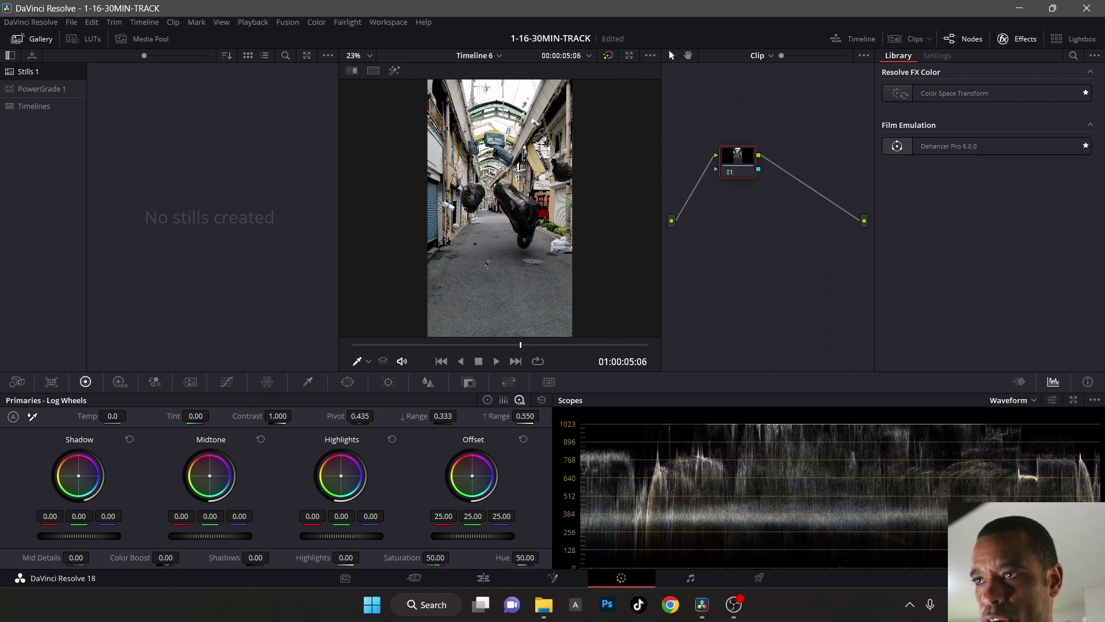
mouse_move(341, 536)
mouse_down()
mouse_move(324, 536)
mouse_move(337, 536)
mouse_up()
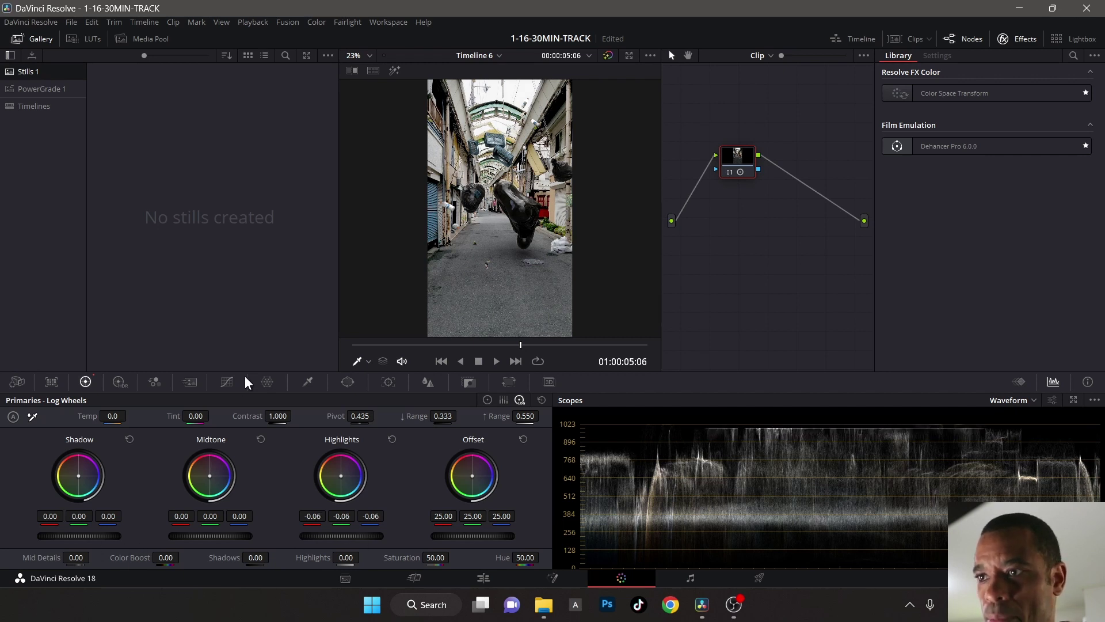
click(487, 400)
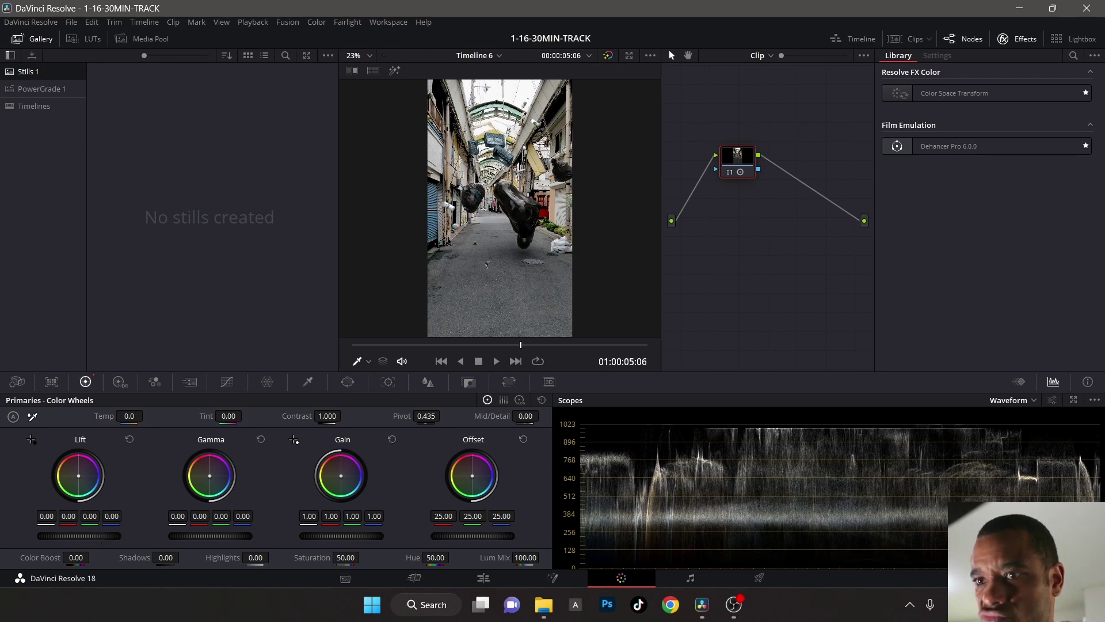
- Nudge the Lift and Gamma master wheels slightly darker and enlarge the viewer
drag(79, 536, 77, 536)
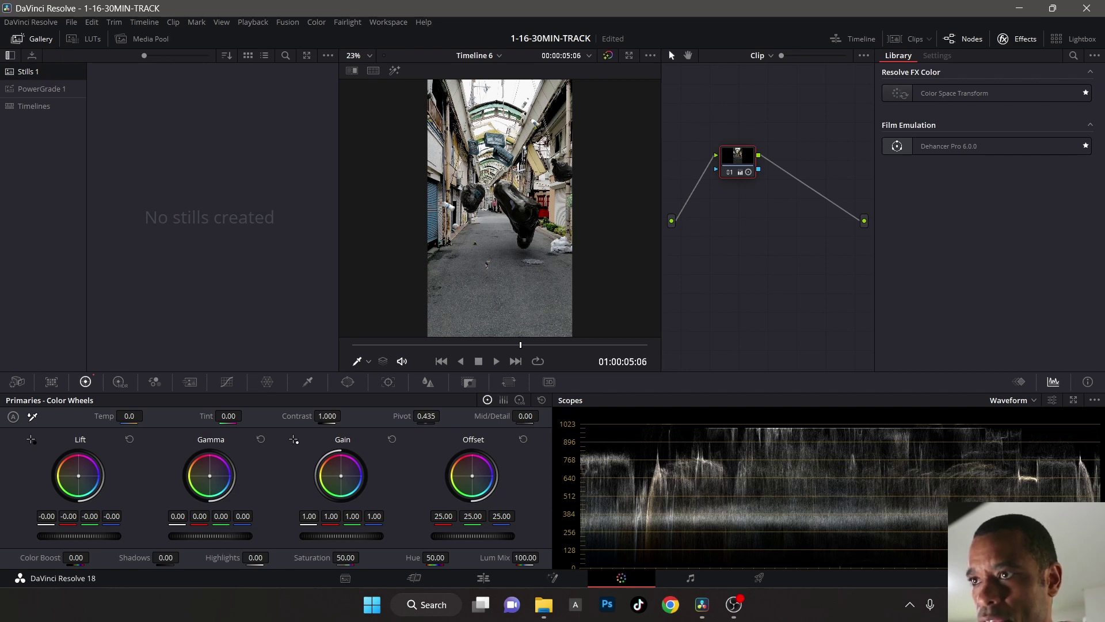
drag(210, 536, 209, 536)
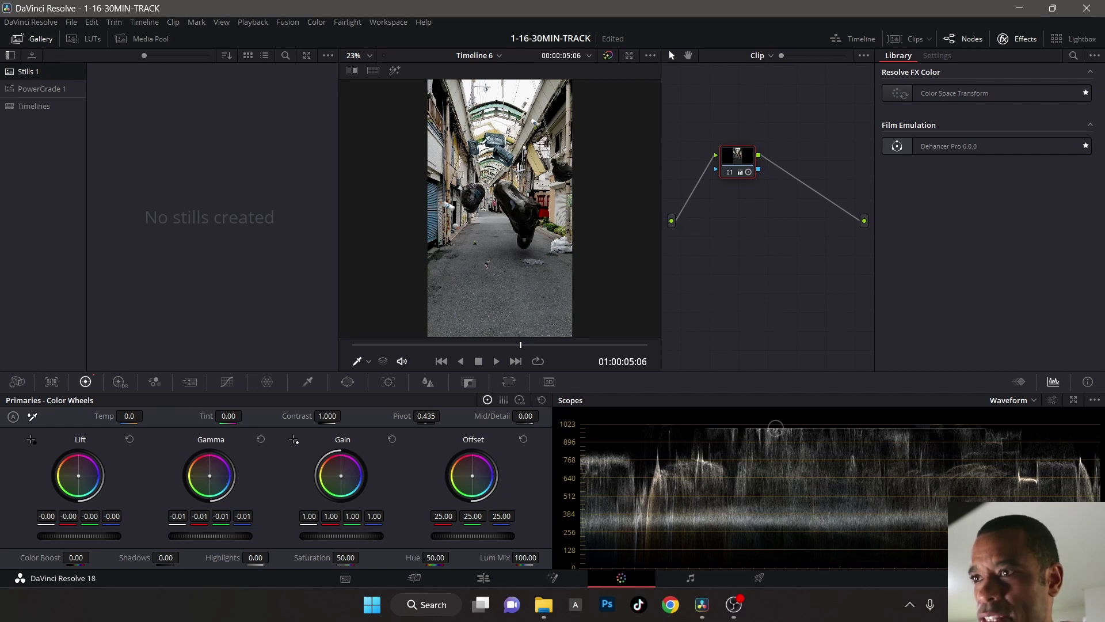
key(ctrl+equal)
key(ctrl+equal)
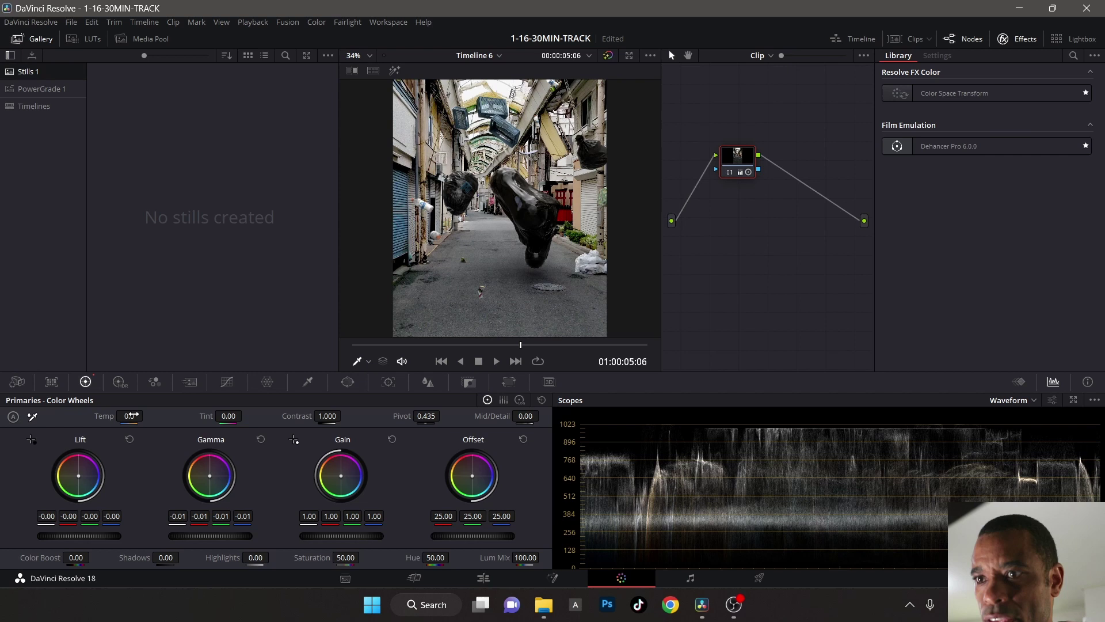
- Try warmer and milder colour temperatures, then return Temp to 0
drag(129, 415, 159, 416)
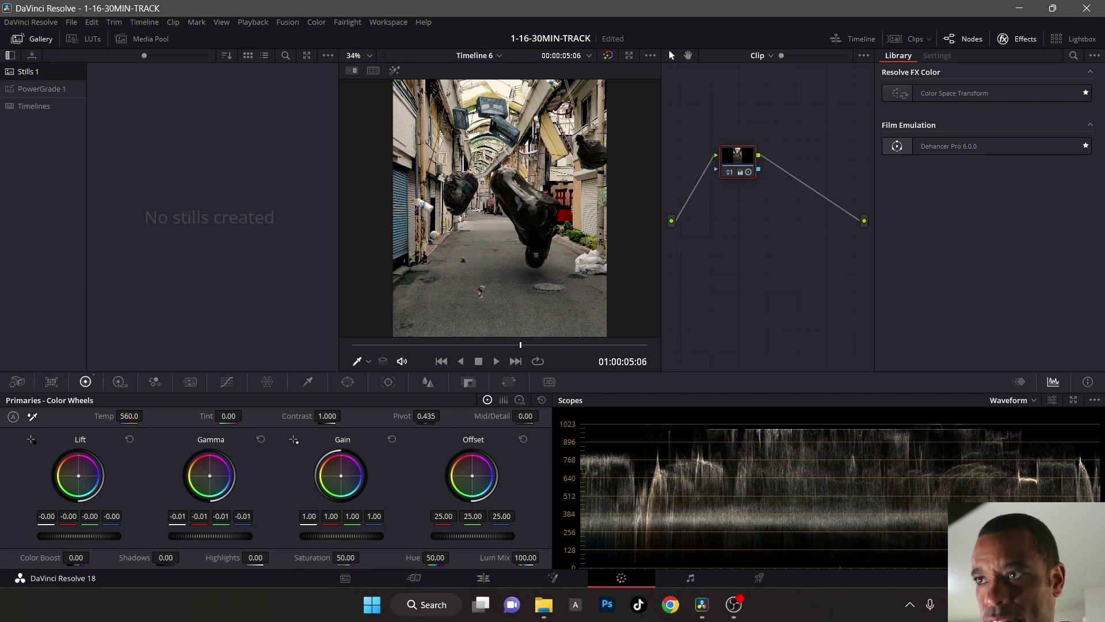
drag(129, 415, 107, 416)
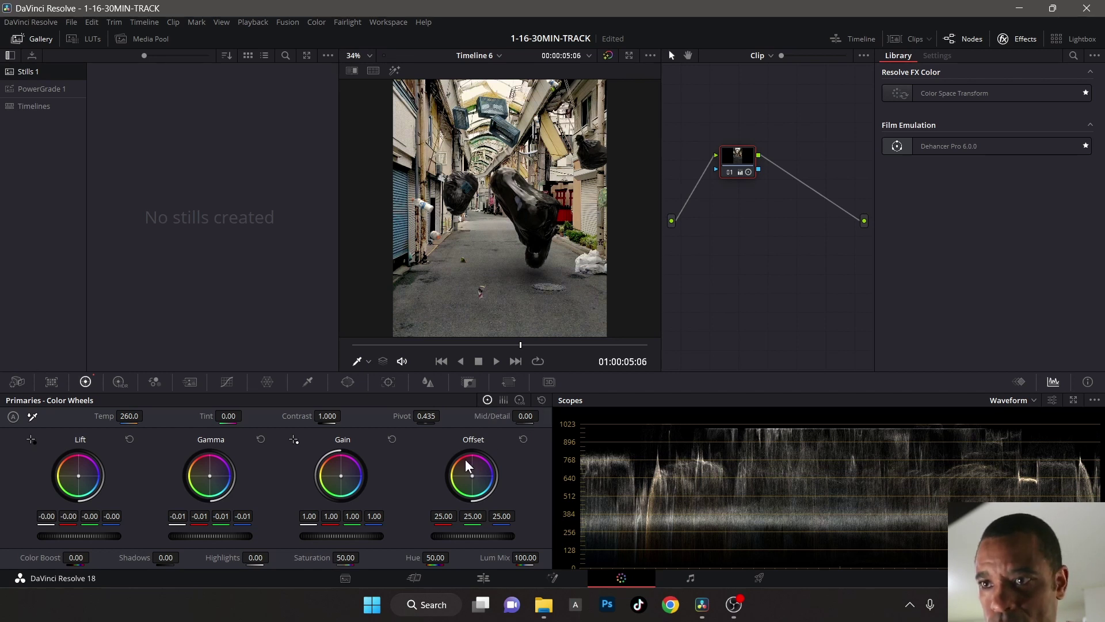
key(ctrl+z)
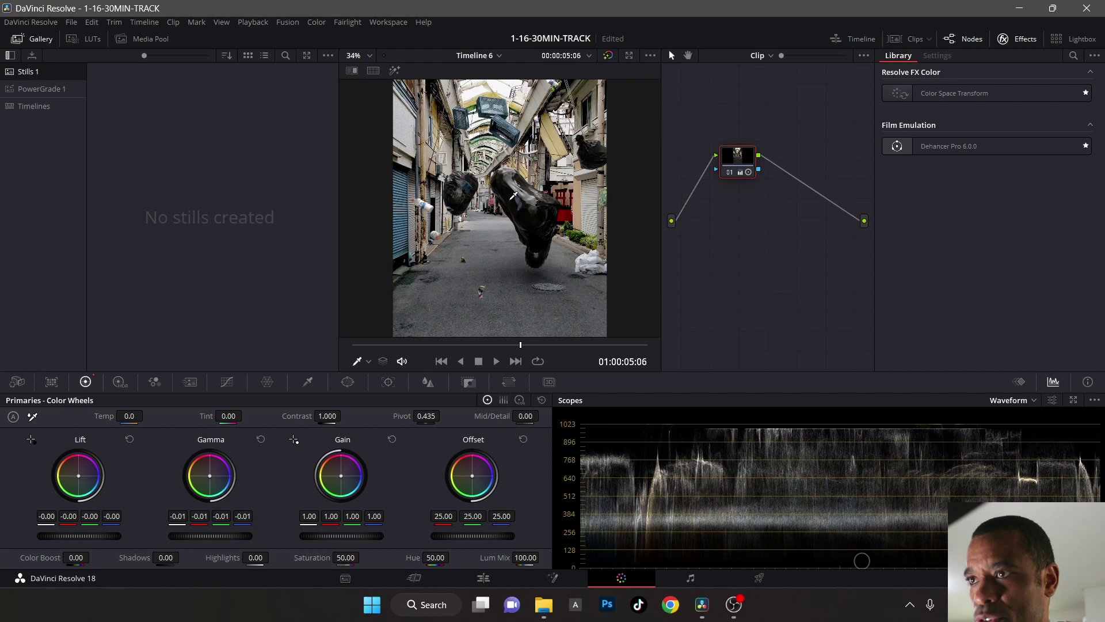
- Zoom the viewer to 51% and pan to inspect the floating trash bags in the alley
scroll(513, 196, up, 5)
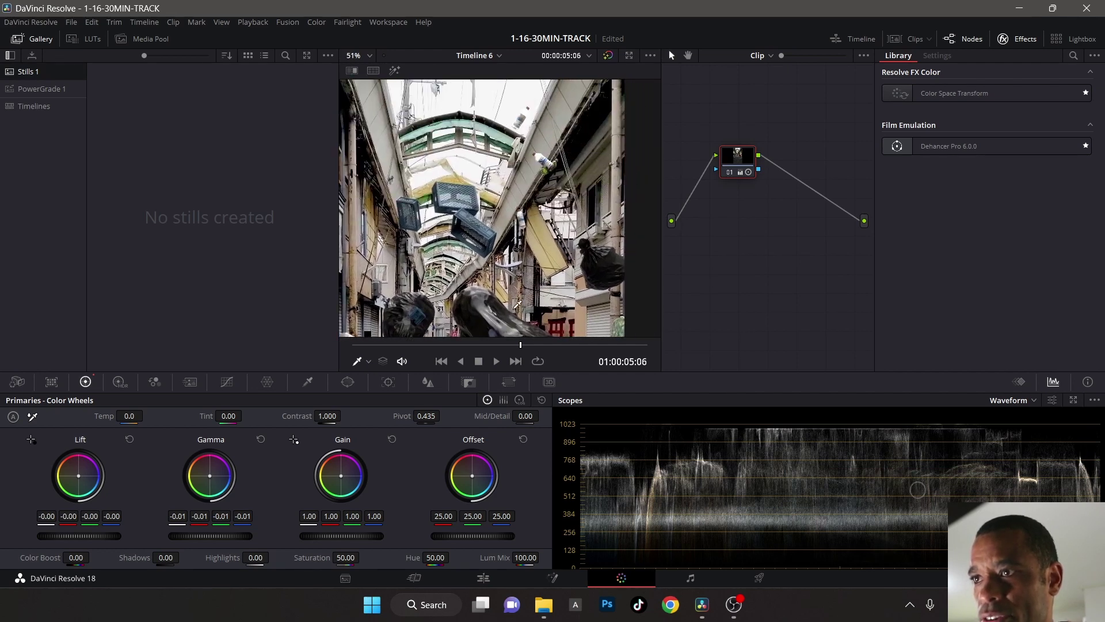
scroll(517, 304, down, 5)
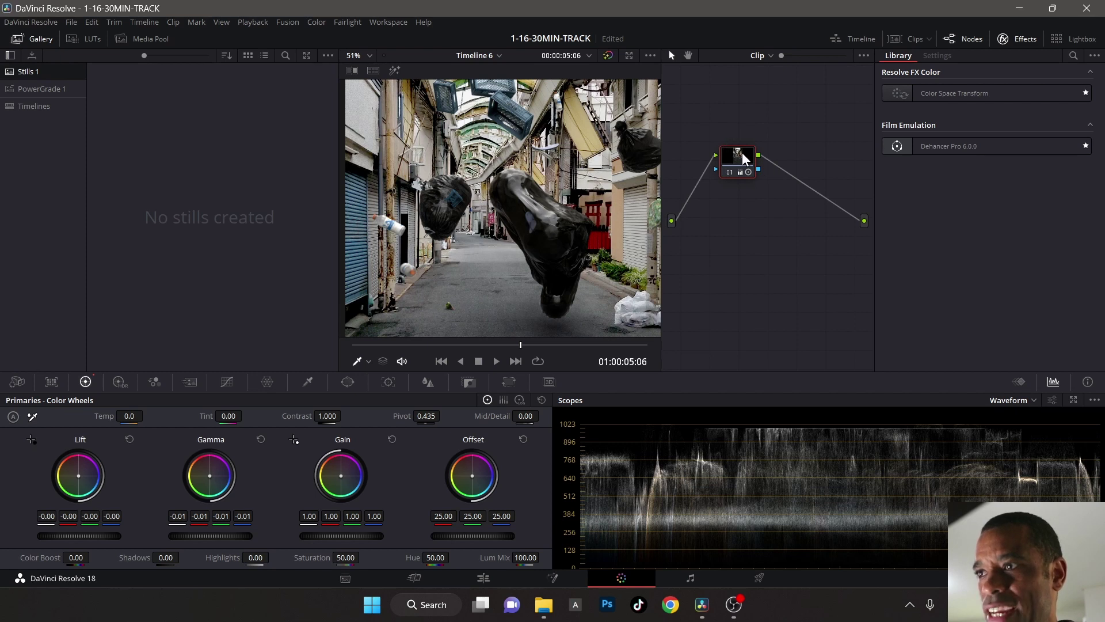
drag(743, 158, 740, 158)
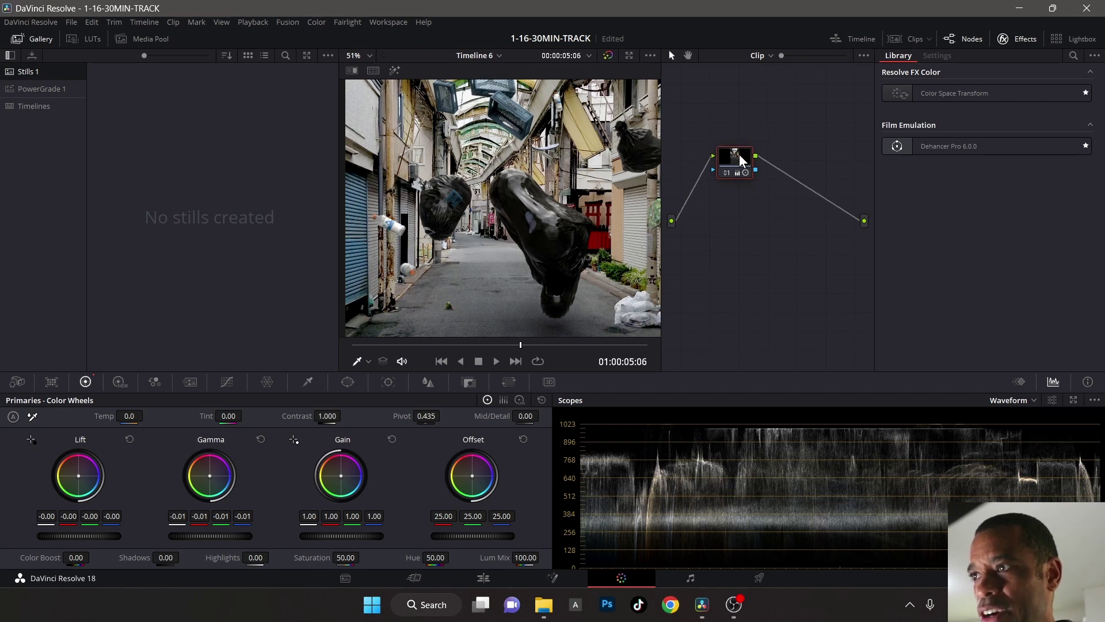
- Apply Dehancer Pro 6.0.0 to node 01 with the Konica Minolta VX400 Super profile and Push/Pull at -0.752
click(978, 151)
drag(975, 147, 736, 164)
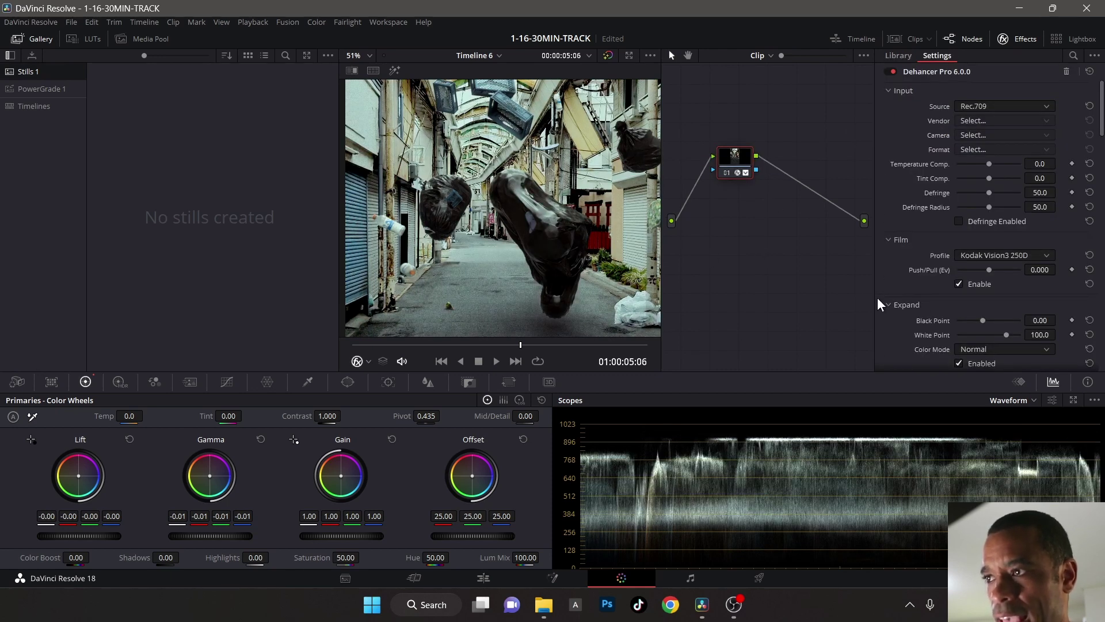
click(1010, 257)
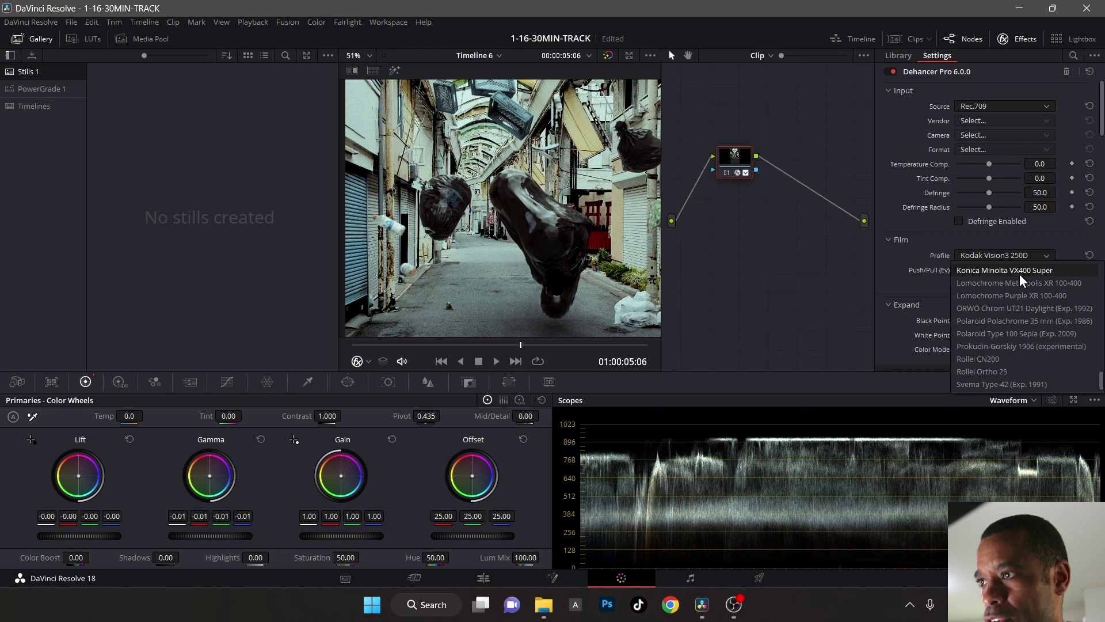
click(1020, 274)
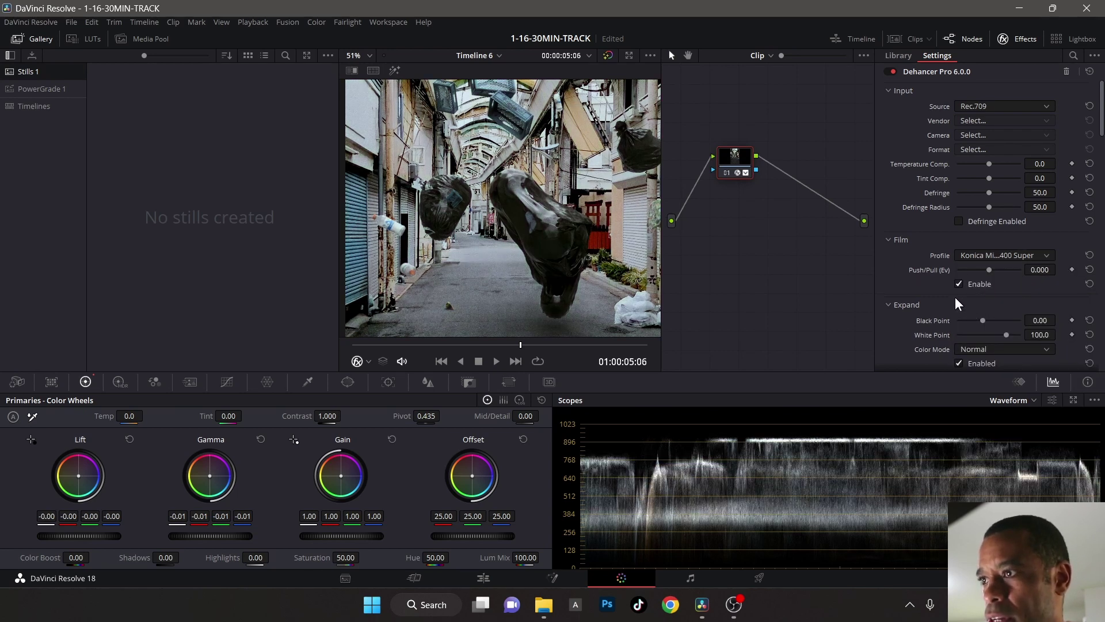
mouse_move(988, 269)
mouse_down()
mouse_move(1021, 267)
mouse_move(904, 271)
mouse_move(1024, 271)
mouse_move(948, 273)
mouse_move(1000, 270)
mouse_move(977, 270)
mouse_up()
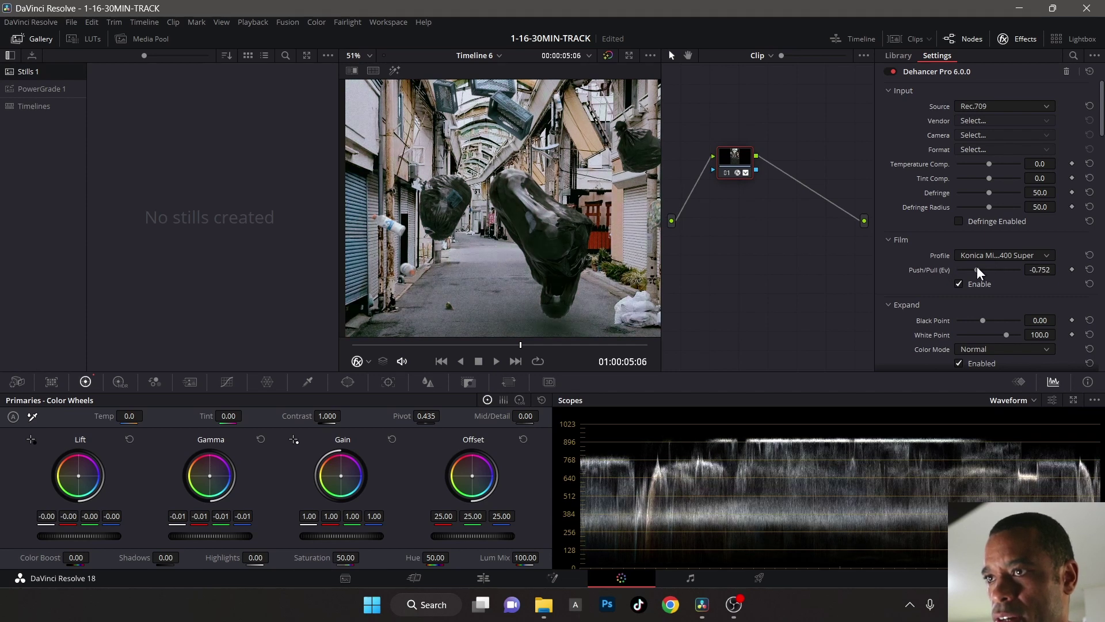
- Reset Push/Pull to 0 and raise the Print Color Density to 100
click(1087, 270)
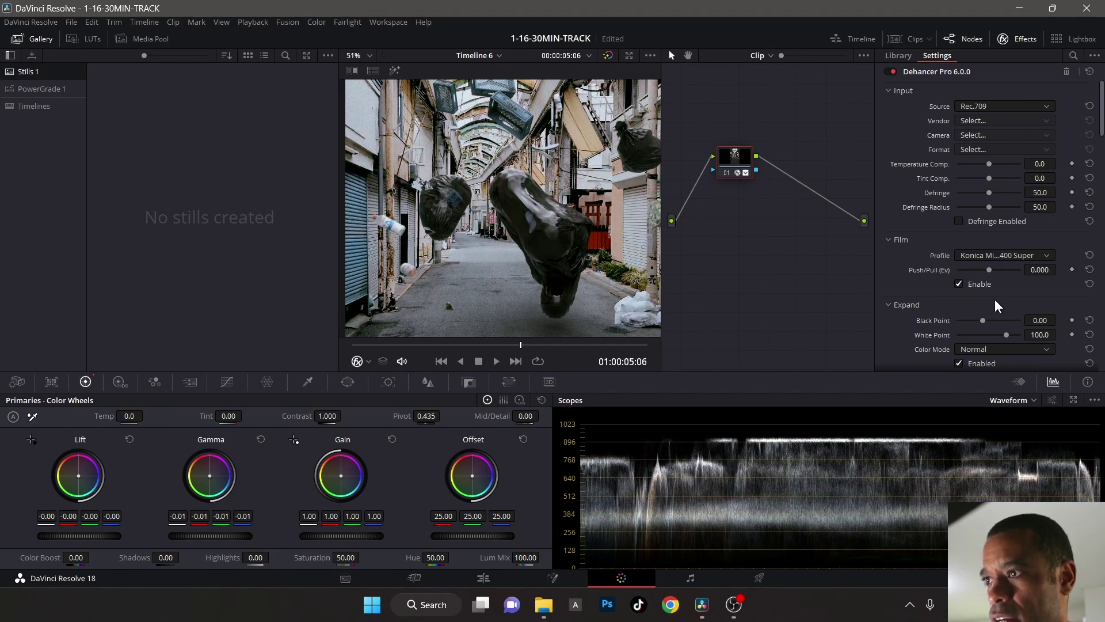
scroll(949, 299, down, 4)
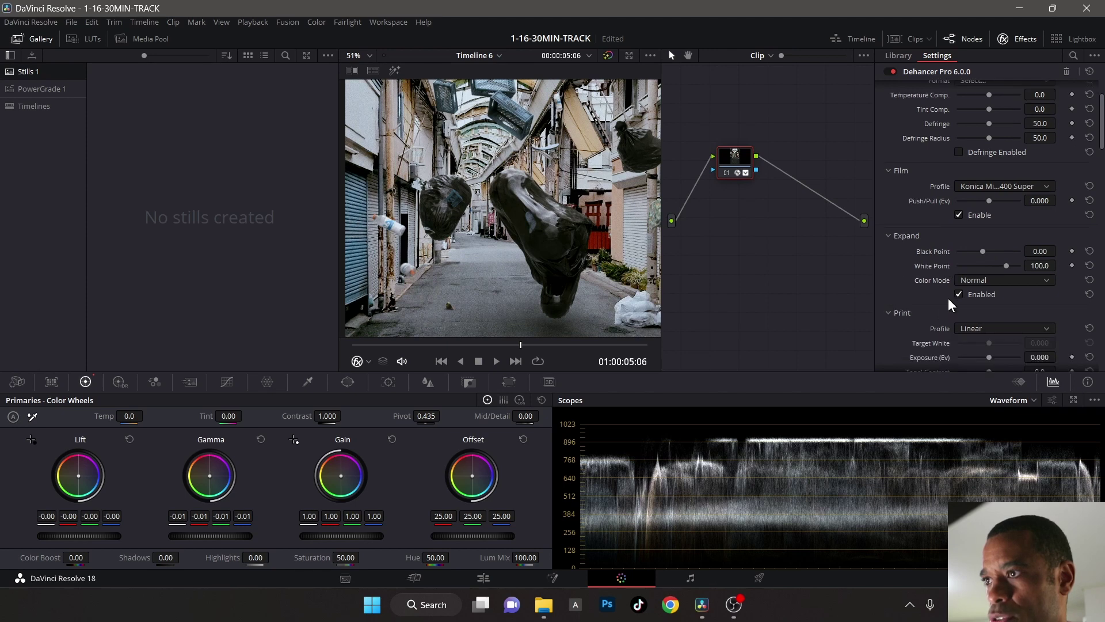
scroll(940, 246, down, 1)
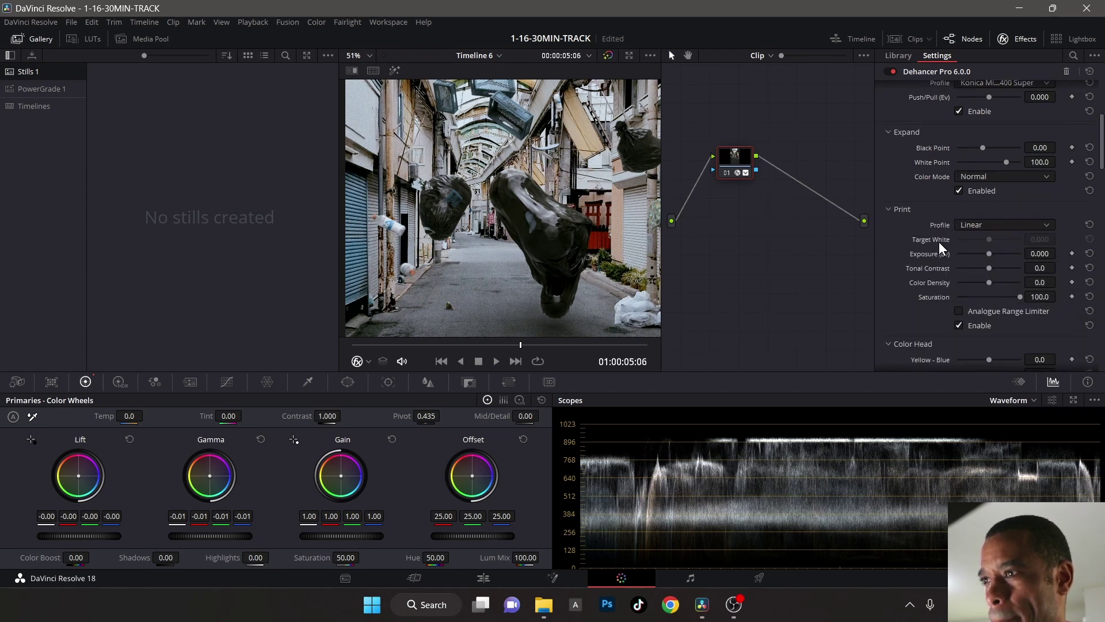
drag(985, 281, 1052, 282)
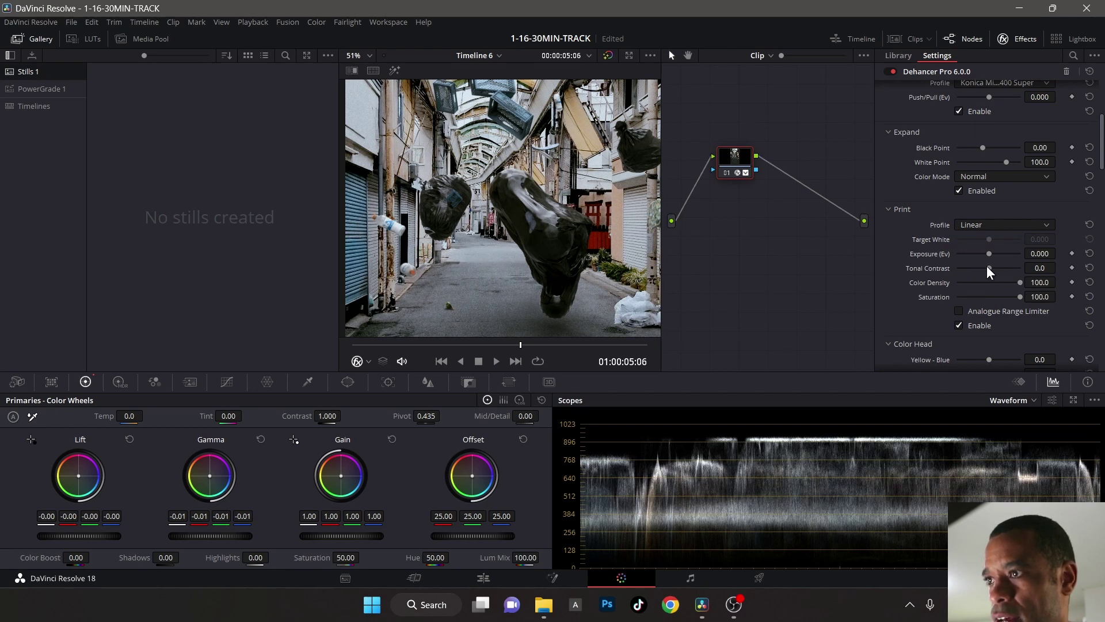
- Try a lower Print Tonal Contrast, reset it to 0, and gang the Color Head balances
drag(989, 266, 988, 267)
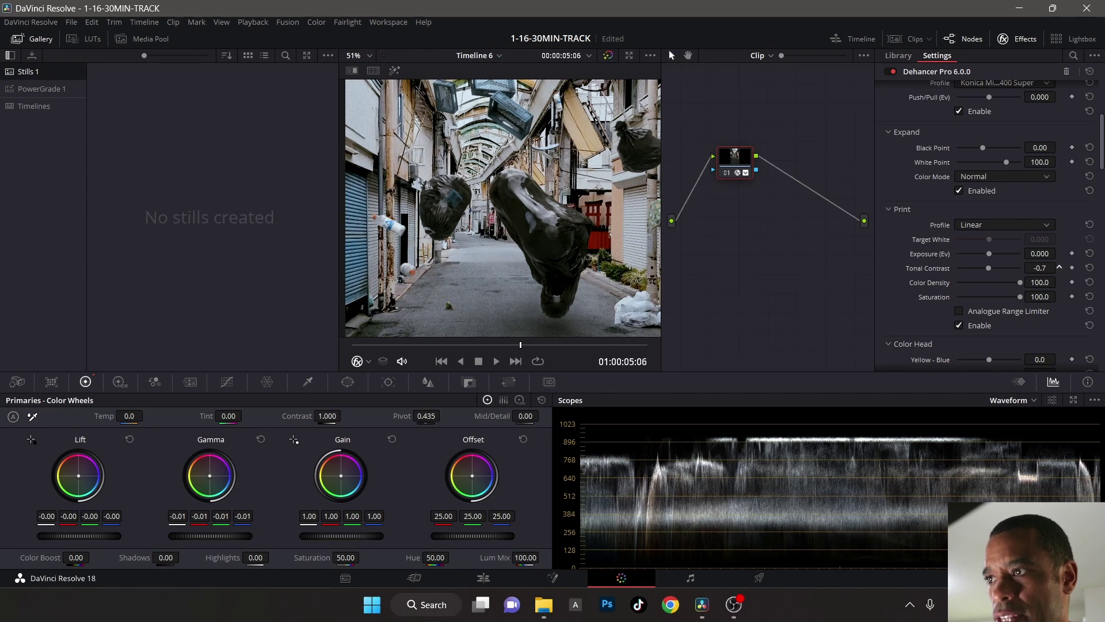
click(1090, 268)
scroll(934, 315, down, 1)
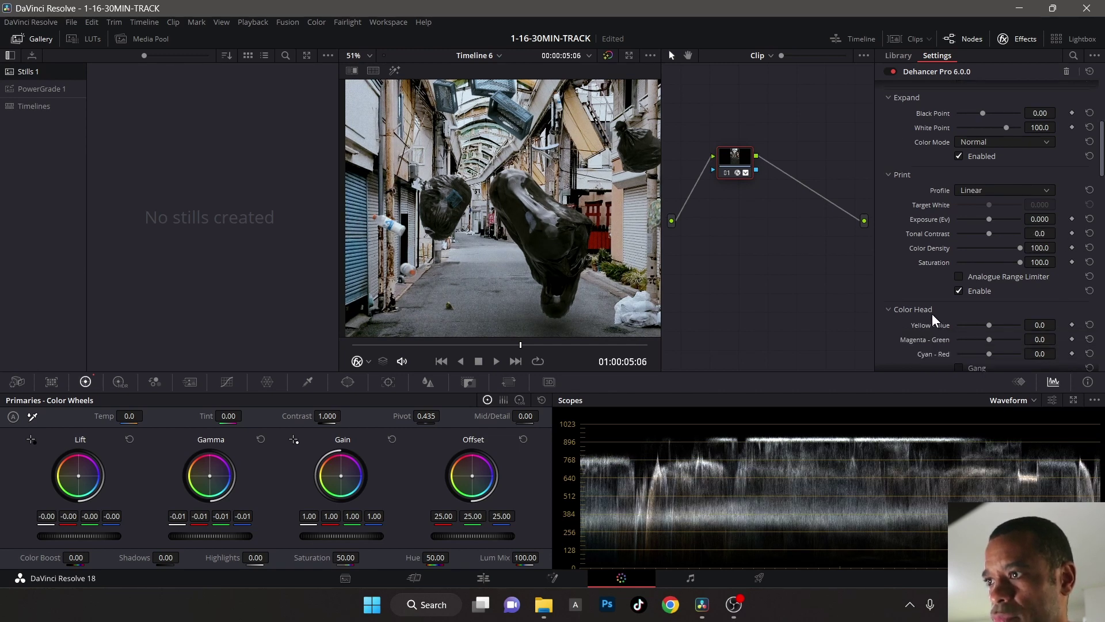
scroll(920, 298, down, 1)
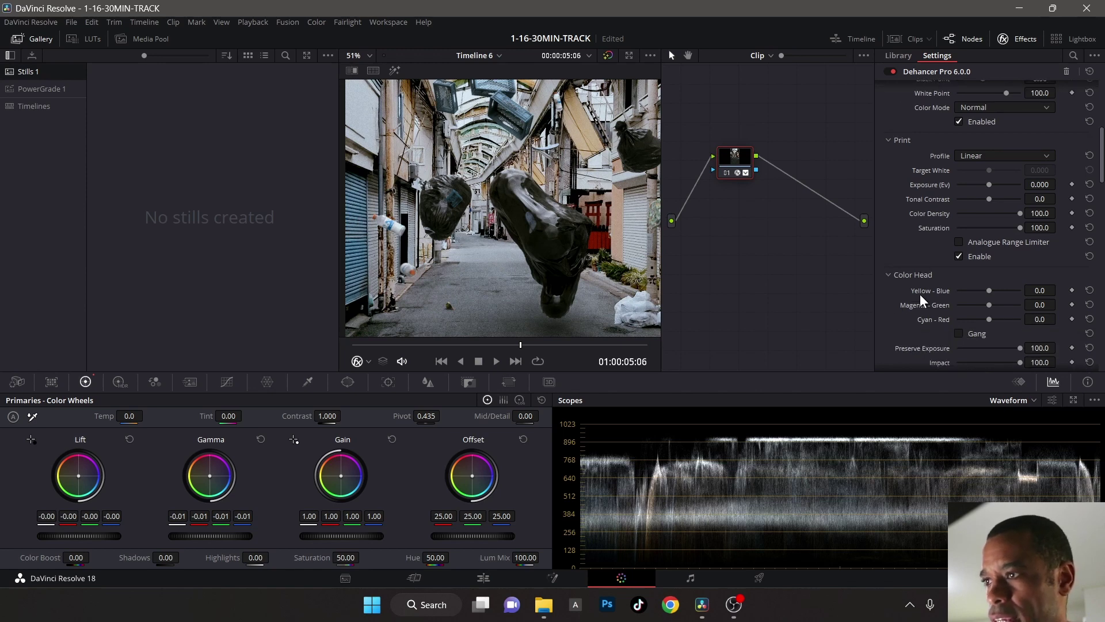
click(960, 334)
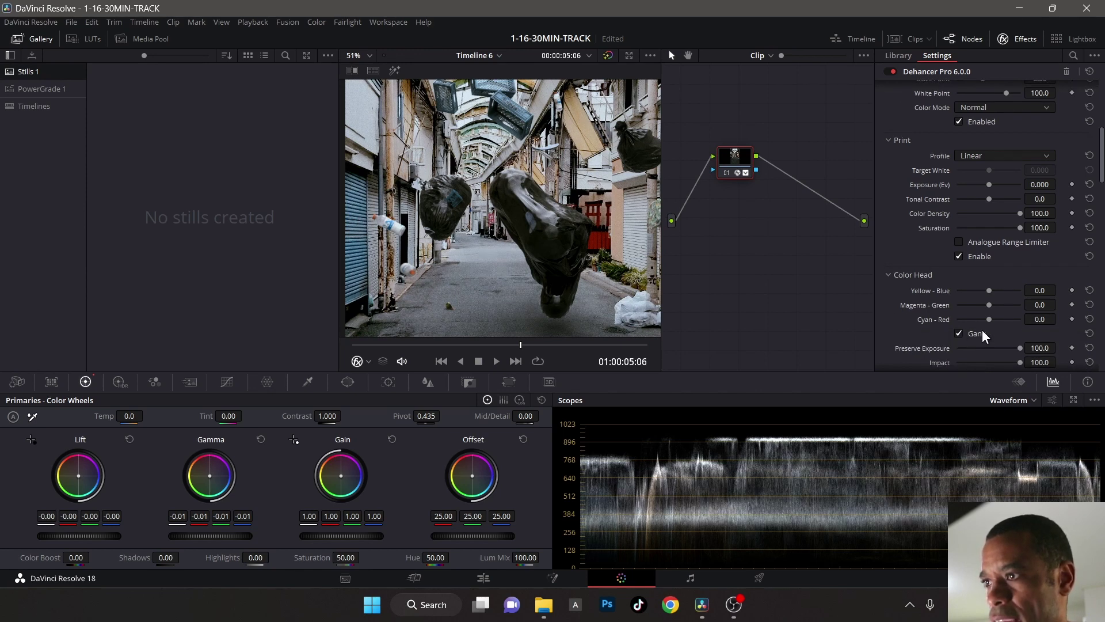
- Shift the ganged Color Head balances together and raise the Expand White Point to 106.0
mouse_move(987, 318)
mouse_down()
mouse_move(1019, 316)
mouse_move(965, 323)
mouse_move(1004, 322)
mouse_up()
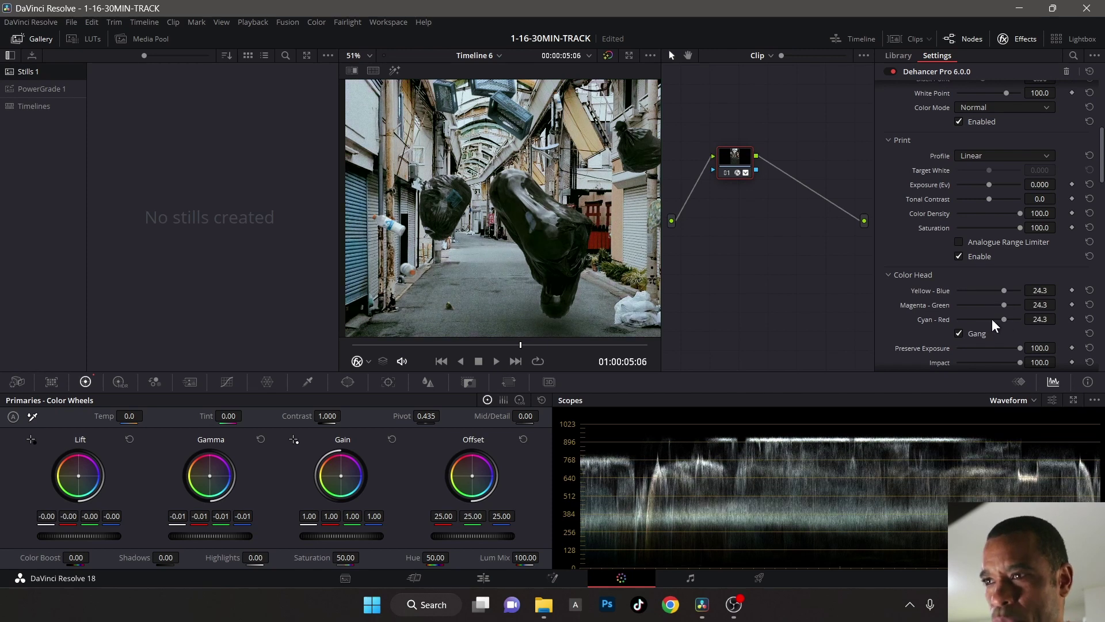
scroll(931, 290, down, 3)
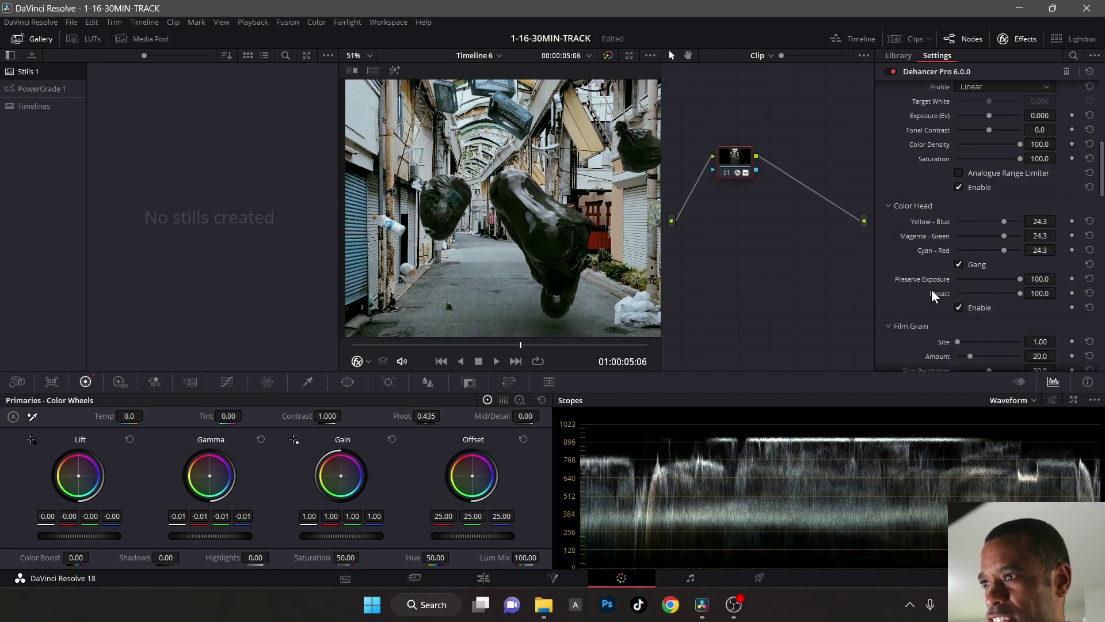
scroll(942, 169, up, 2)
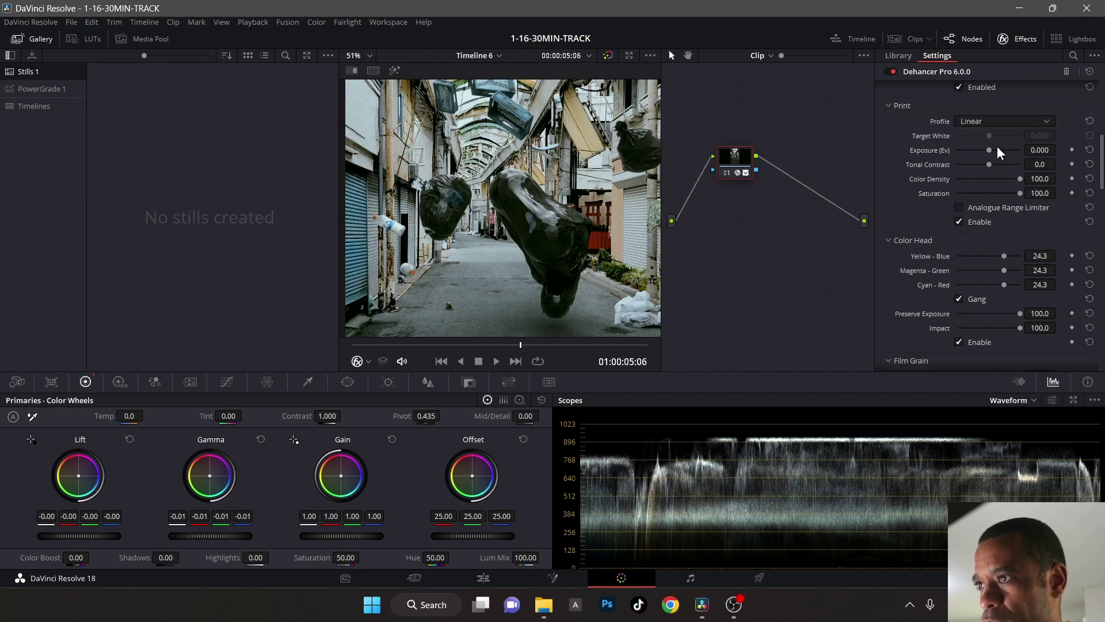
scroll(958, 205, down, 3)
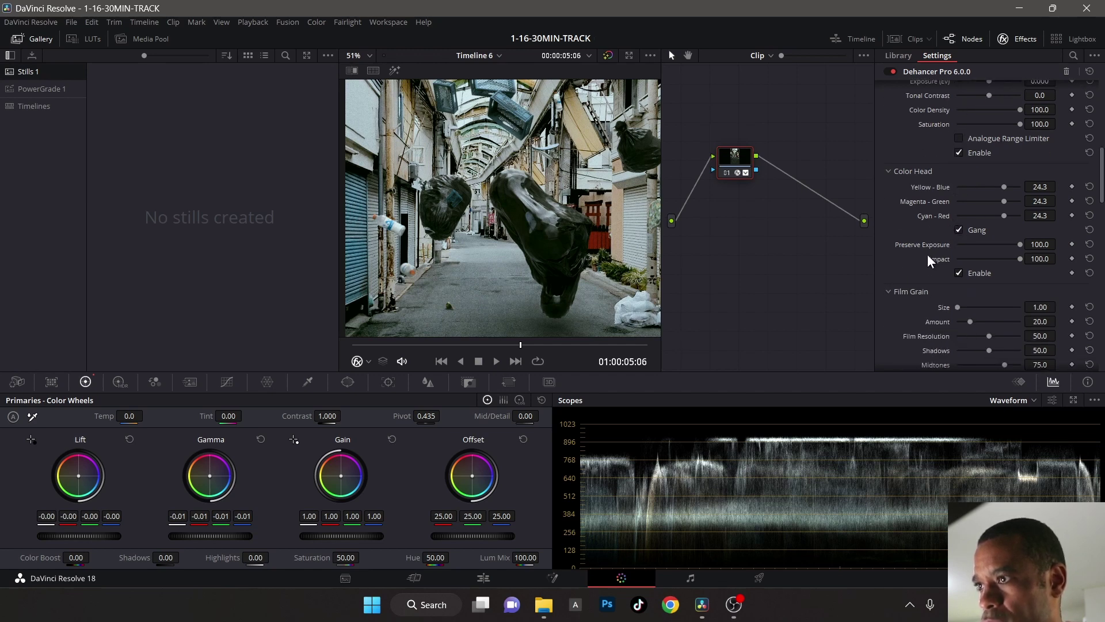
scroll(928, 256, up, 10)
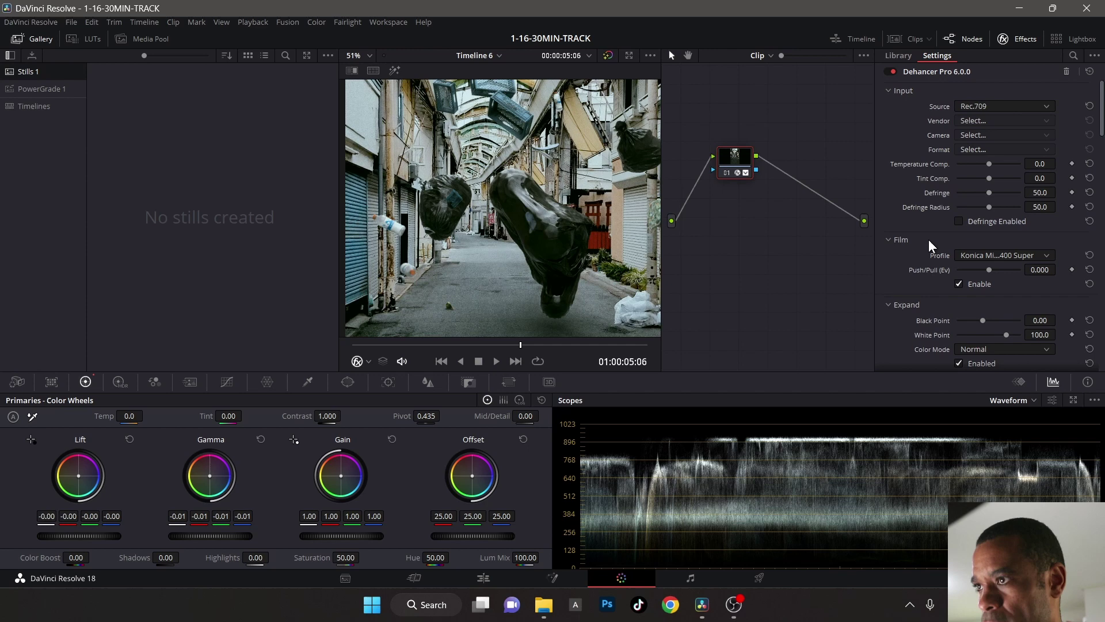
scroll(945, 311, down, 2)
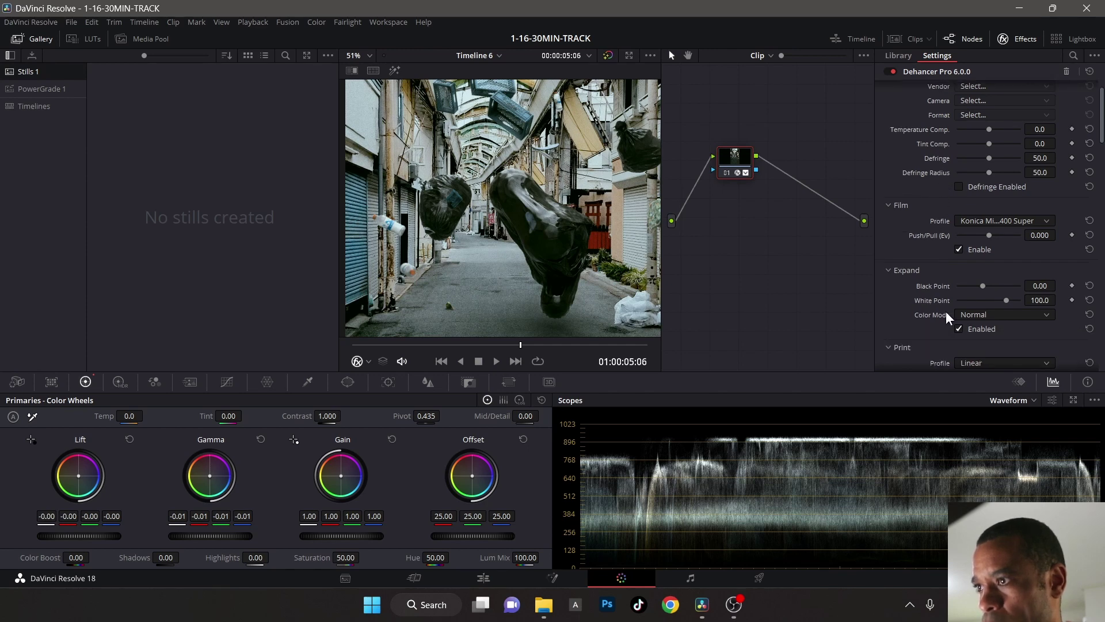
mouse_move(1007, 302)
mouse_down()
mouse_move(985, 302)
mouse_move(1010, 304)
mouse_up()
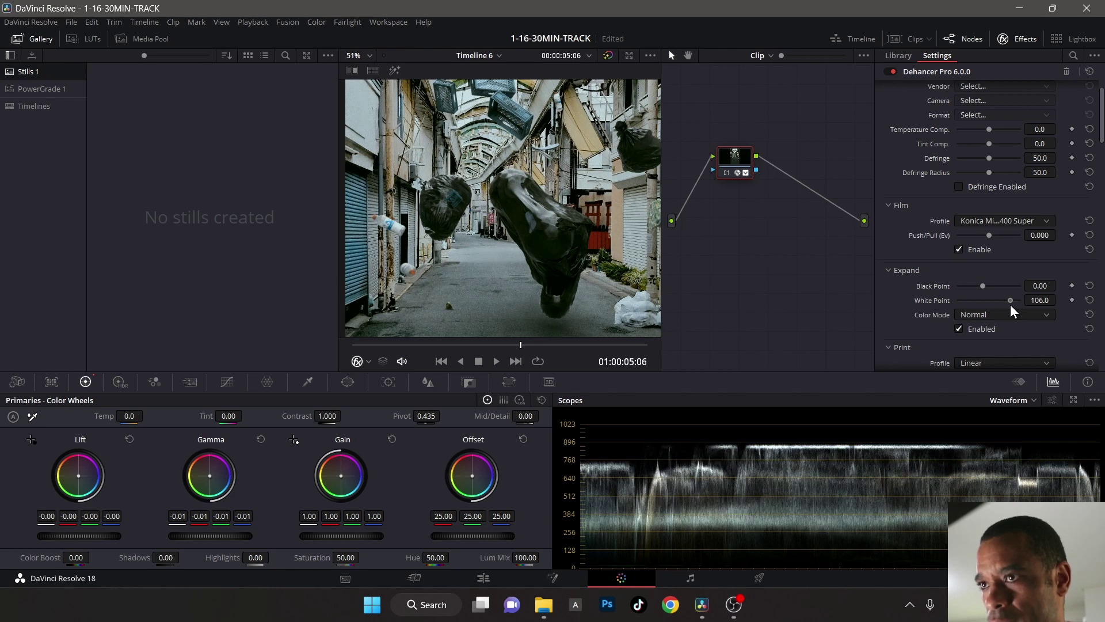
scroll(942, 287, down, 3)
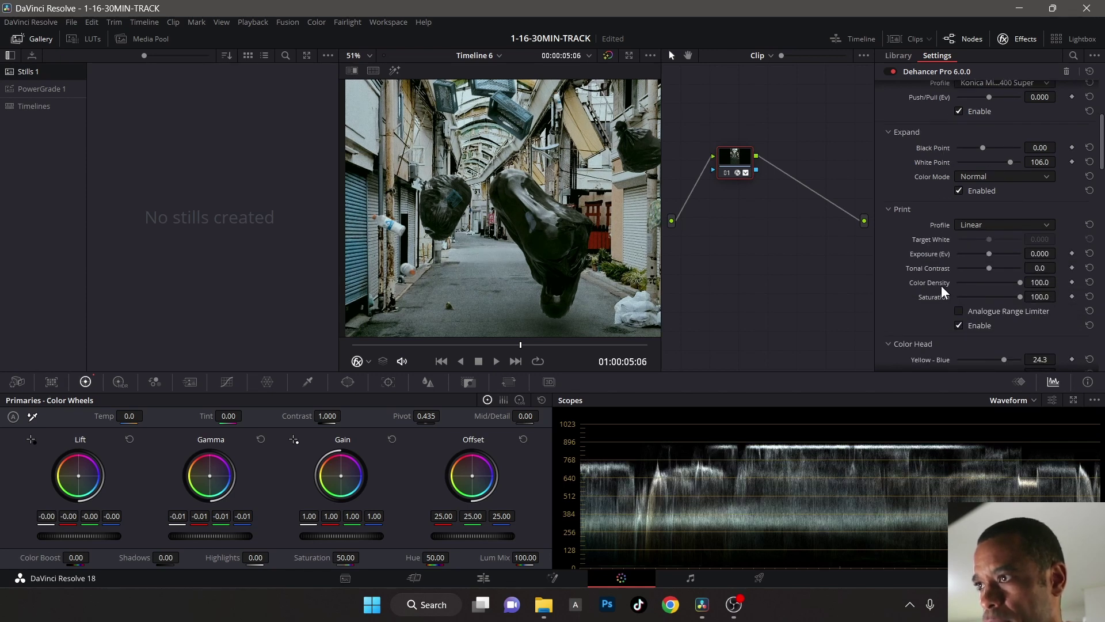
scroll(931, 247, down, 5)
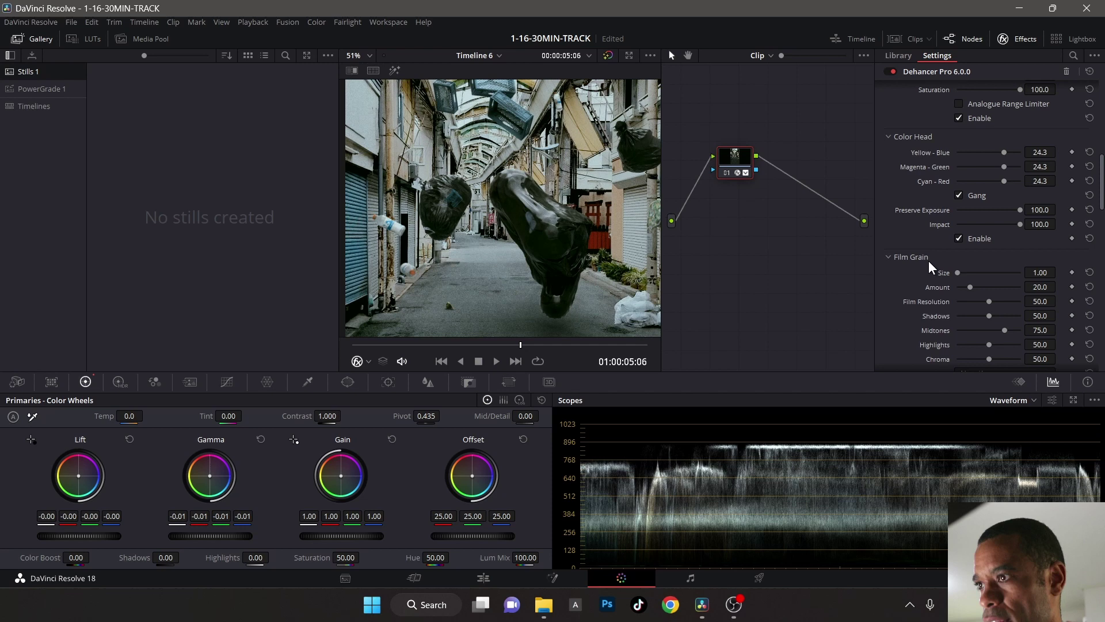
- Set the Film Grain Film Resolution to 100 and Amount to 10
scroll(931, 282, down, 1)
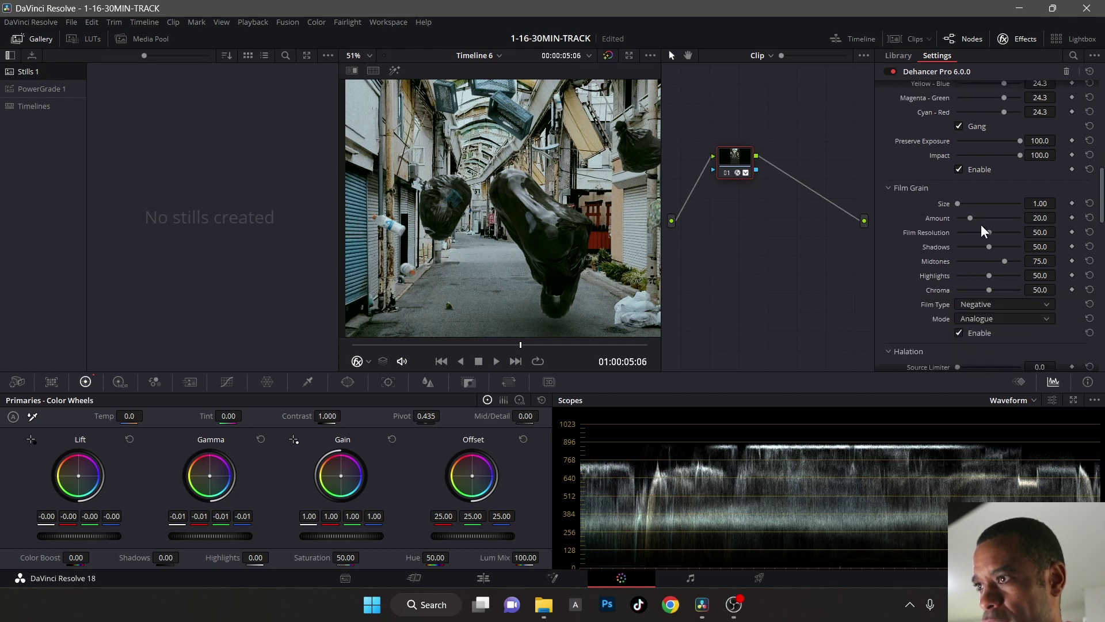
drag(990, 233, 1049, 231)
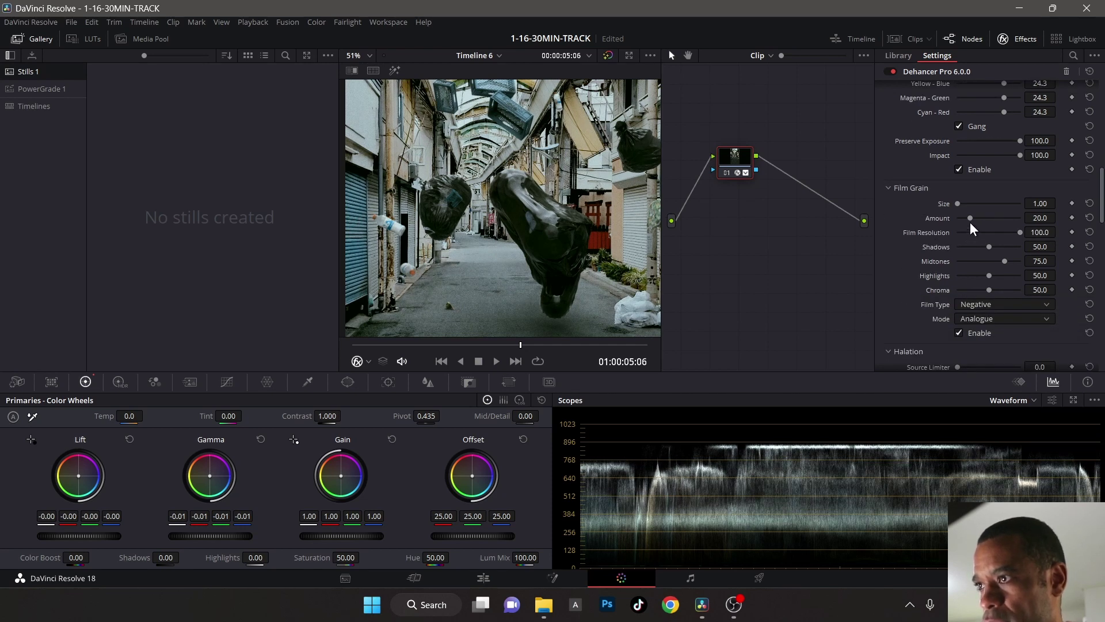
double_click(1040, 218)
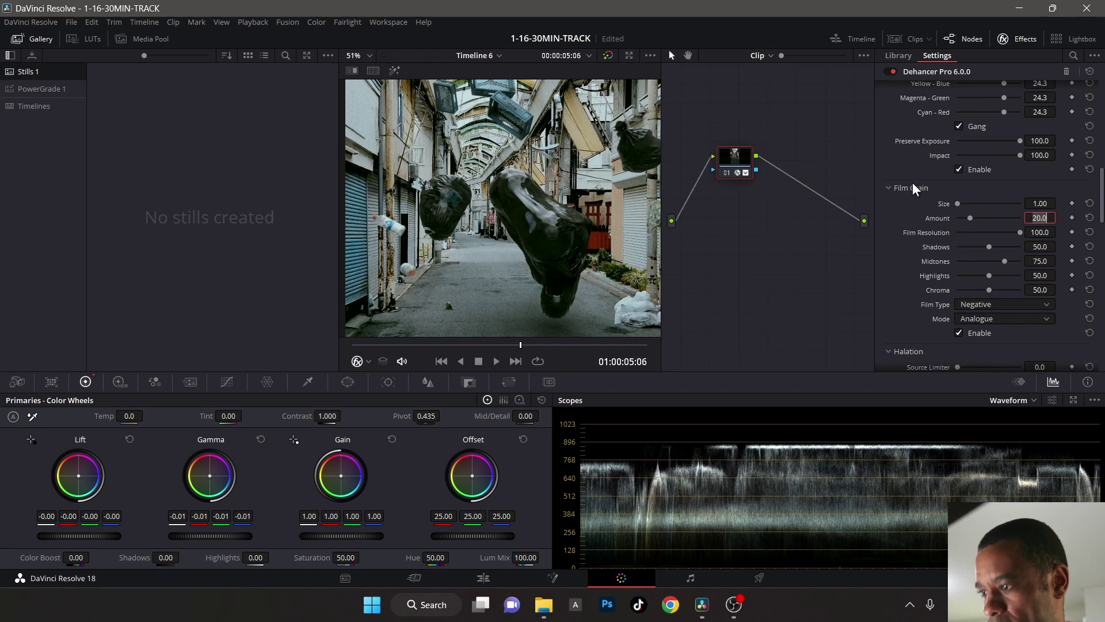
text(10)
key(Return)
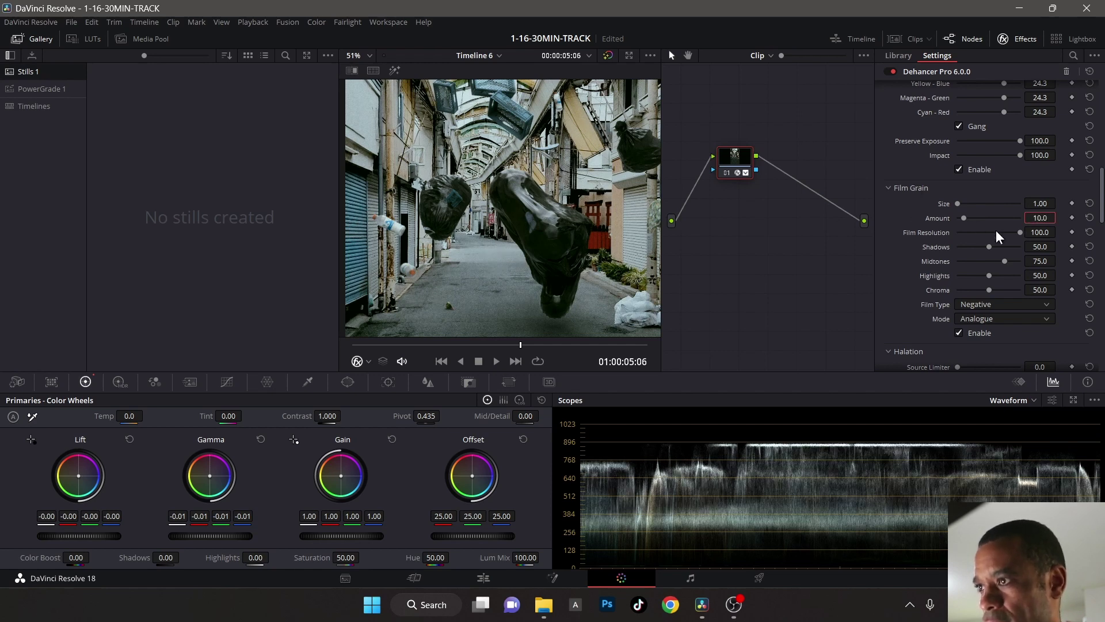
- Set grain Shadows to 25, Midtones to 50 and Highlights to 25
double_click(1043, 248)
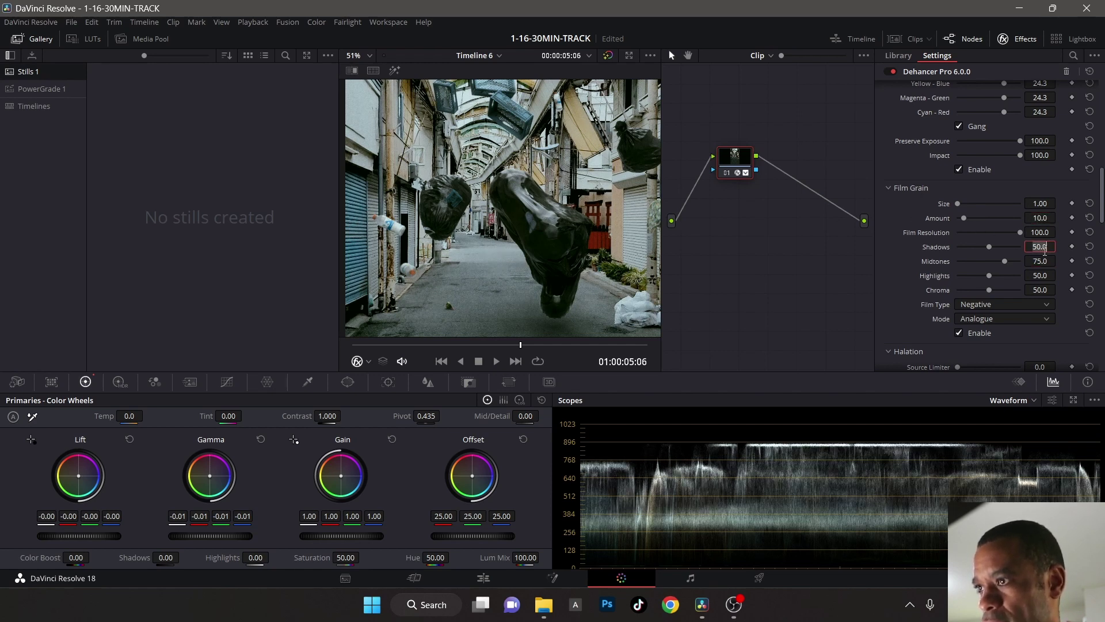
text(25)
key(Return)
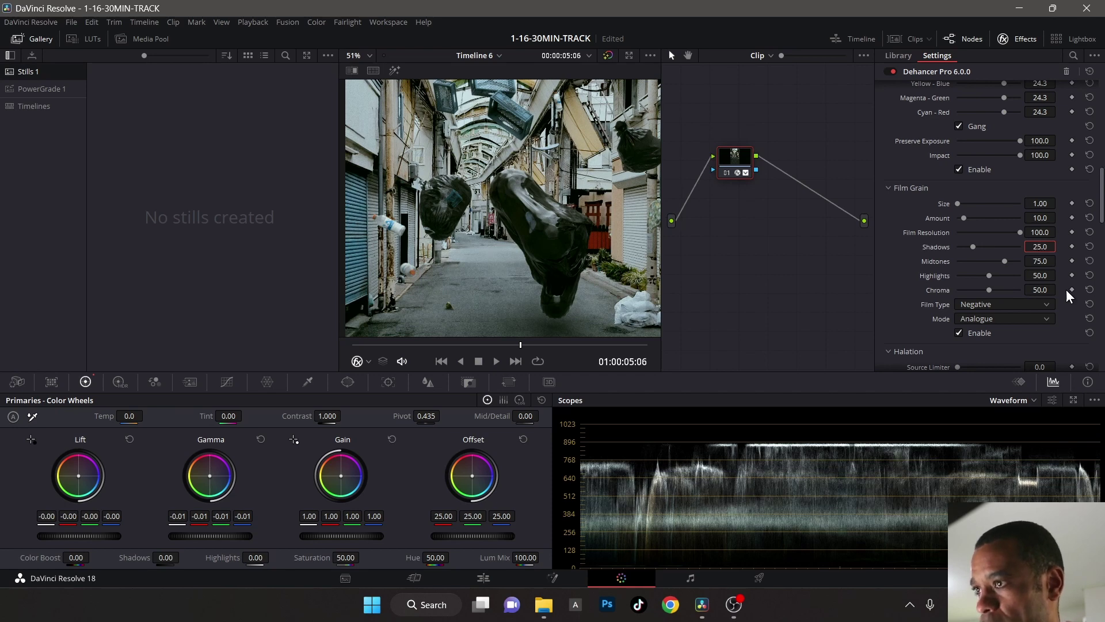
double_click(1040, 261)
text(50)
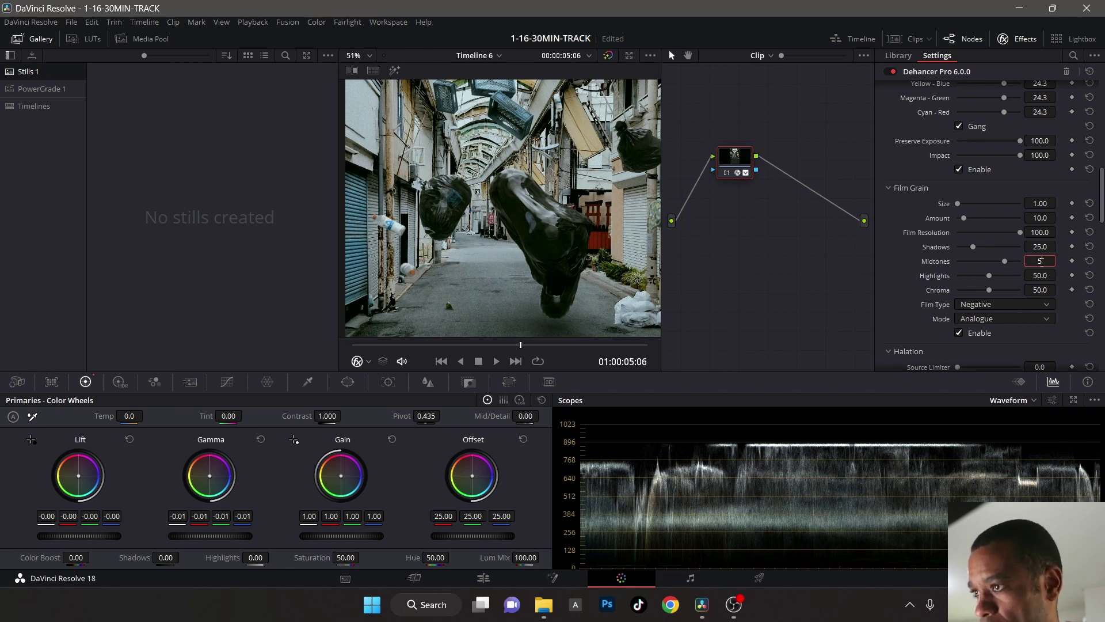
key(Return)
double_click(1040, 275)
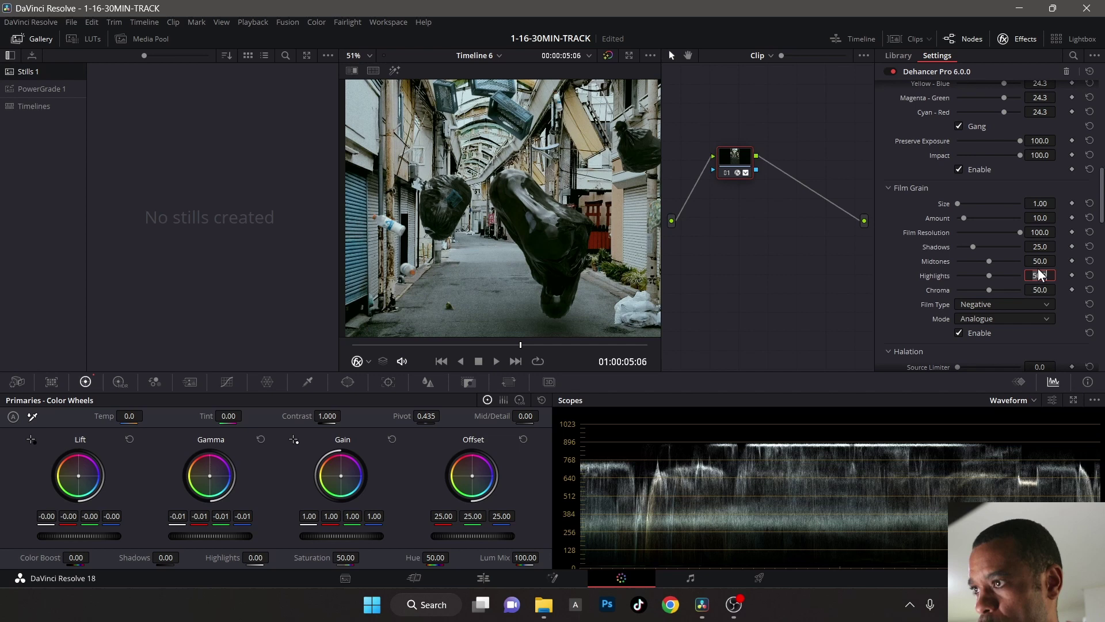
text(25)
key(Return)
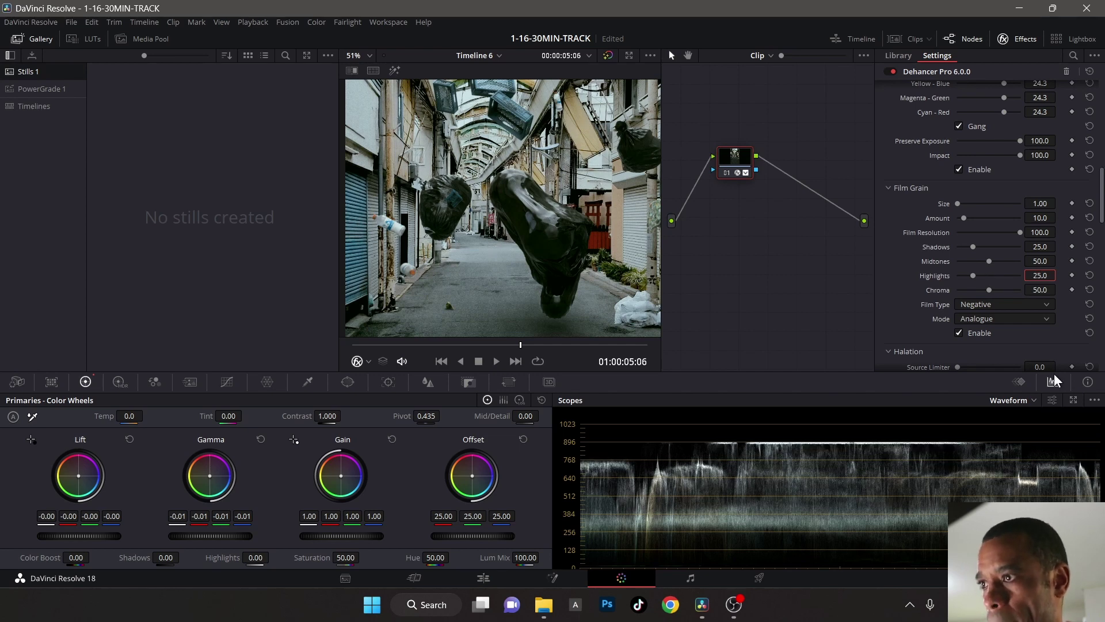
scroll(920, 285, down, 5)
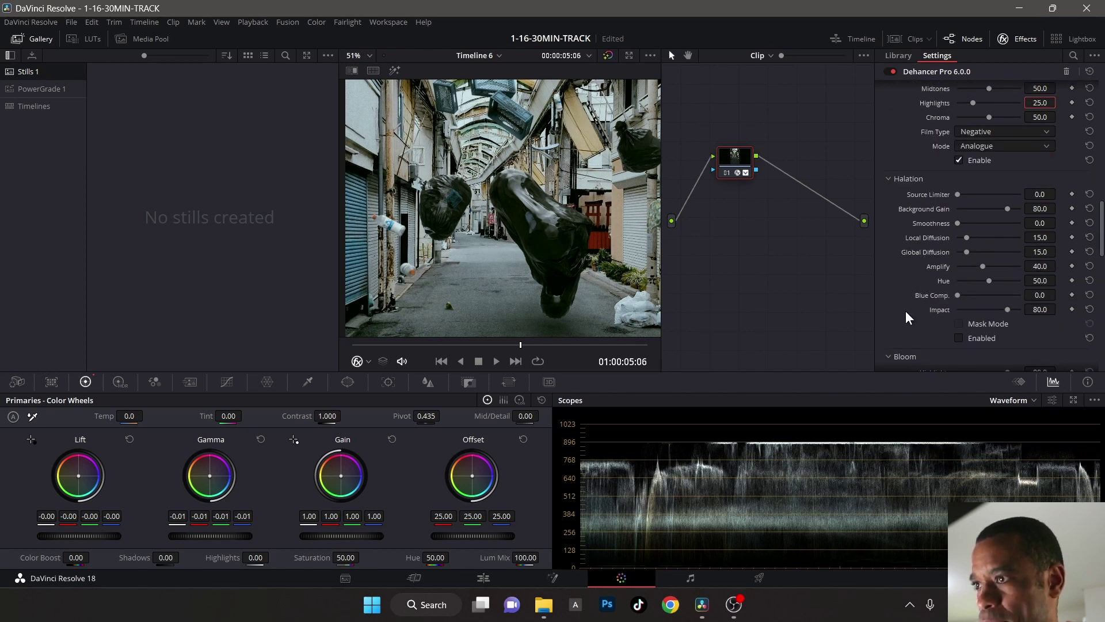
scroll(906, 317, down, 1)
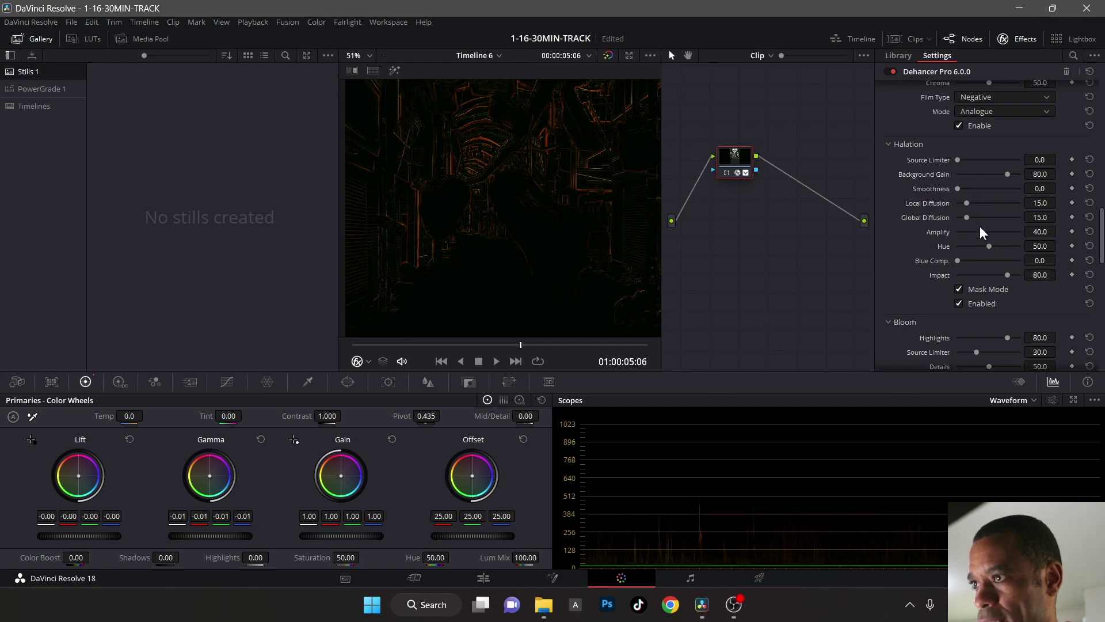
click(963, 304)
scroll(931, 296, down, 3)
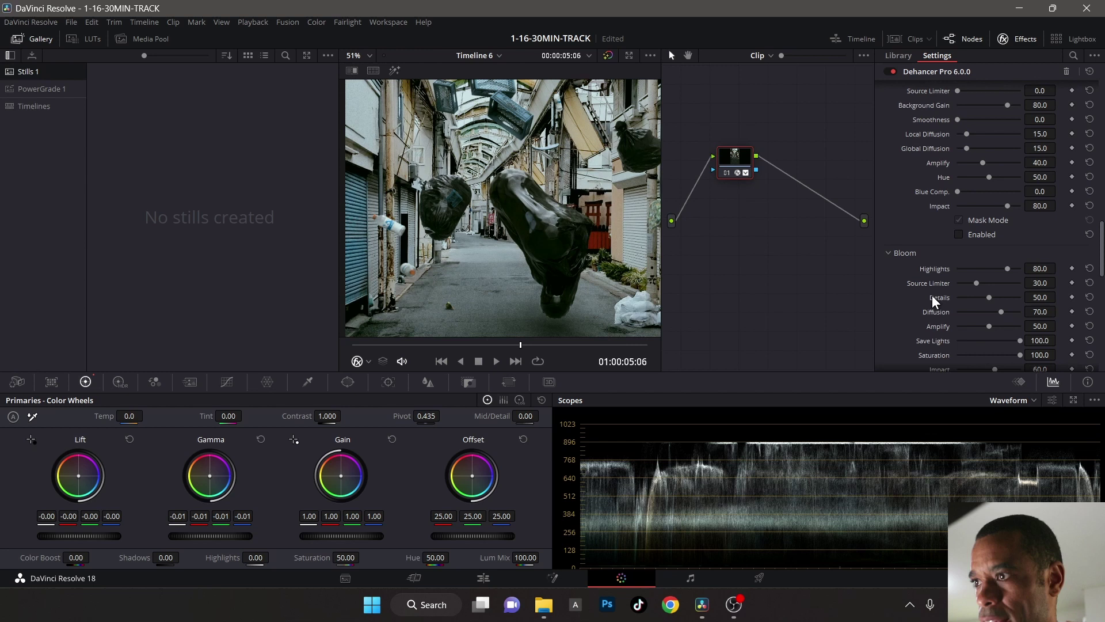
scroll(927, 293, down, 3)
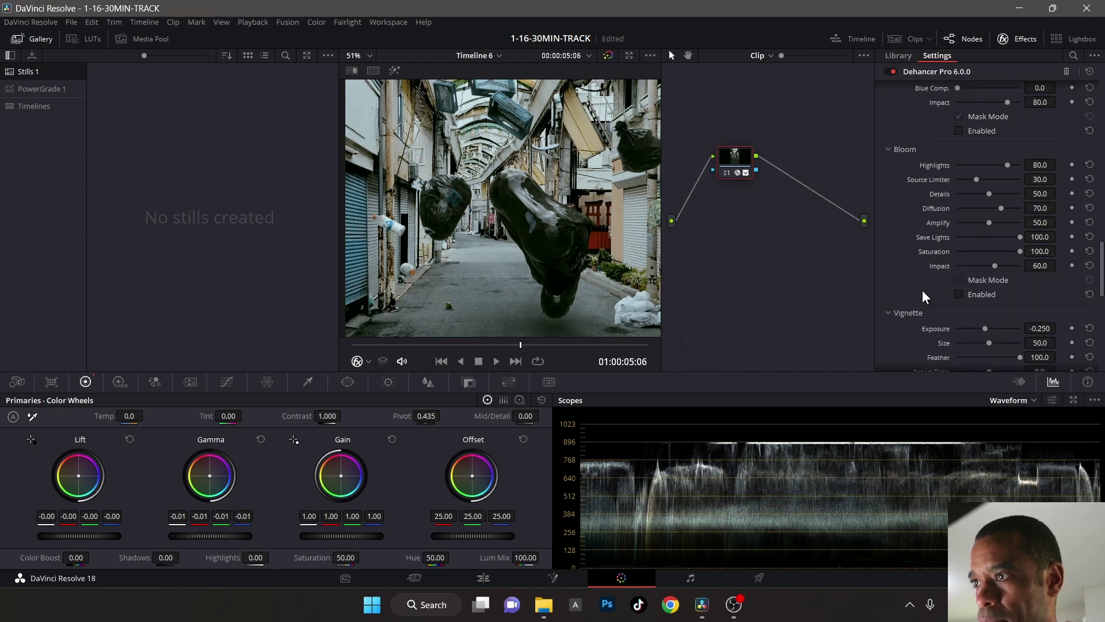
- Enable Dehancer Bloom, view it in Mask Mode, and lower Bloom Impact to 49.5
click(963, 296)
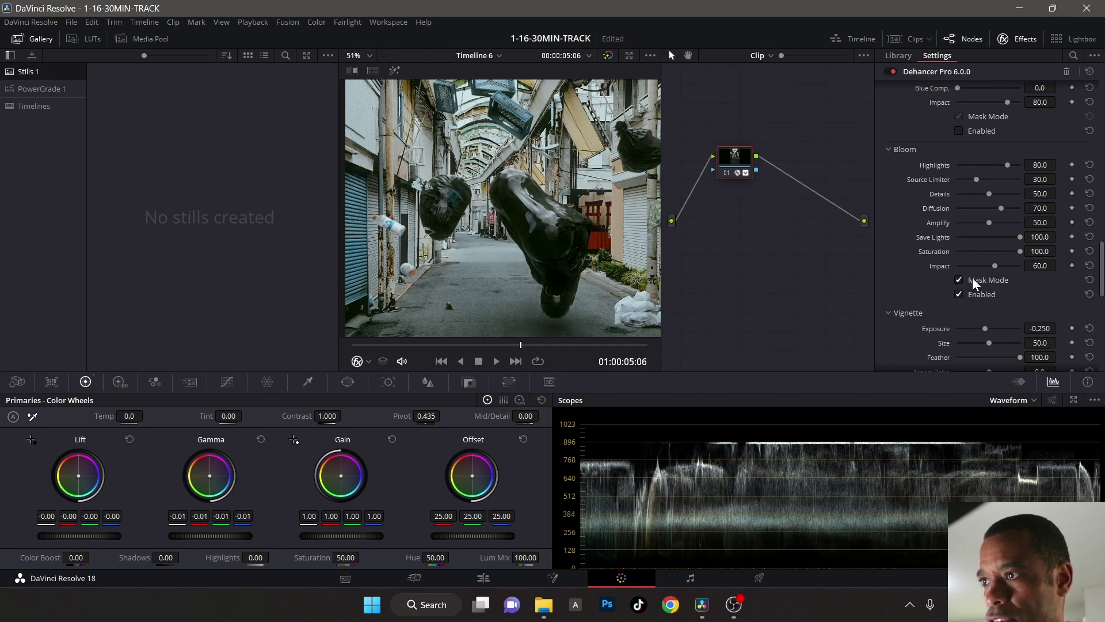
click(972, 279)
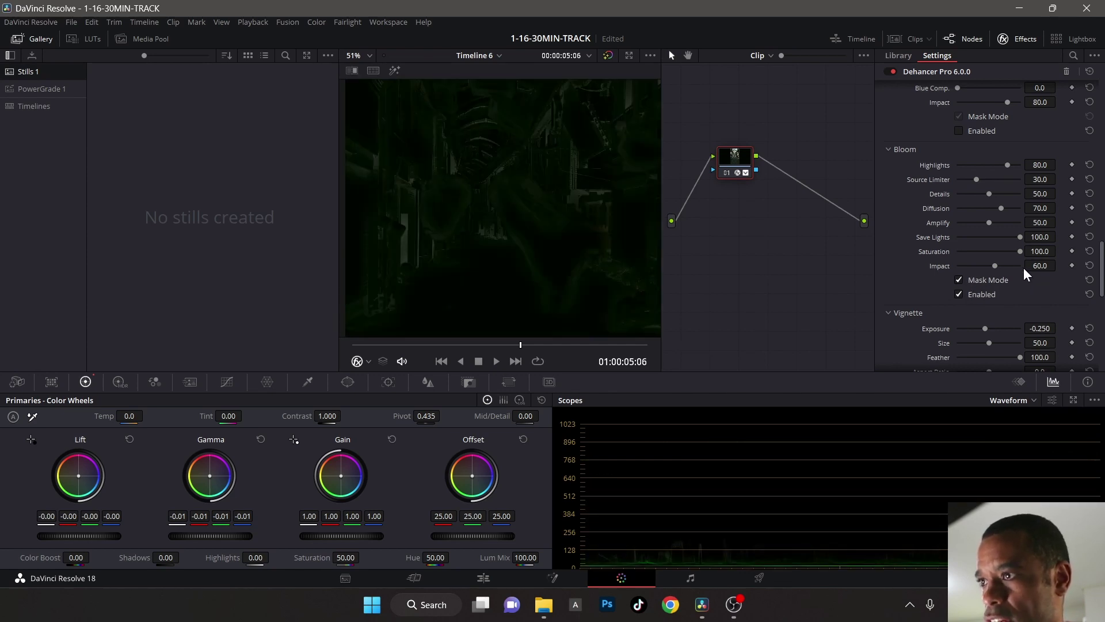
drag(996, 267, 985, 267)
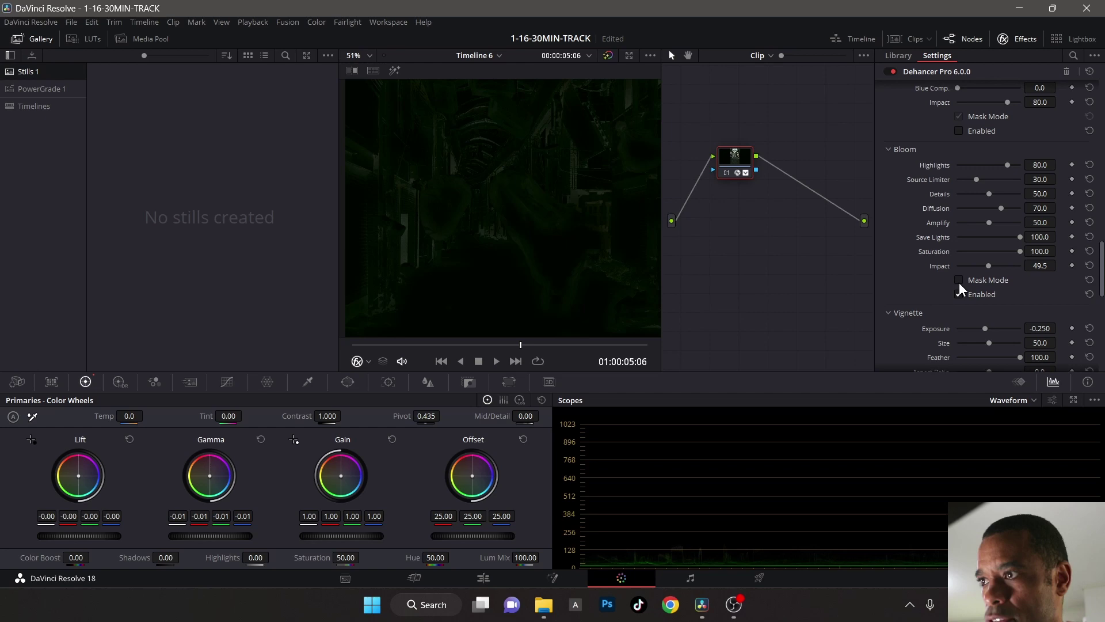
- Switch to the Log Wheels and pull Highlights down to -0.20
scroll(524, 241, up, 4)
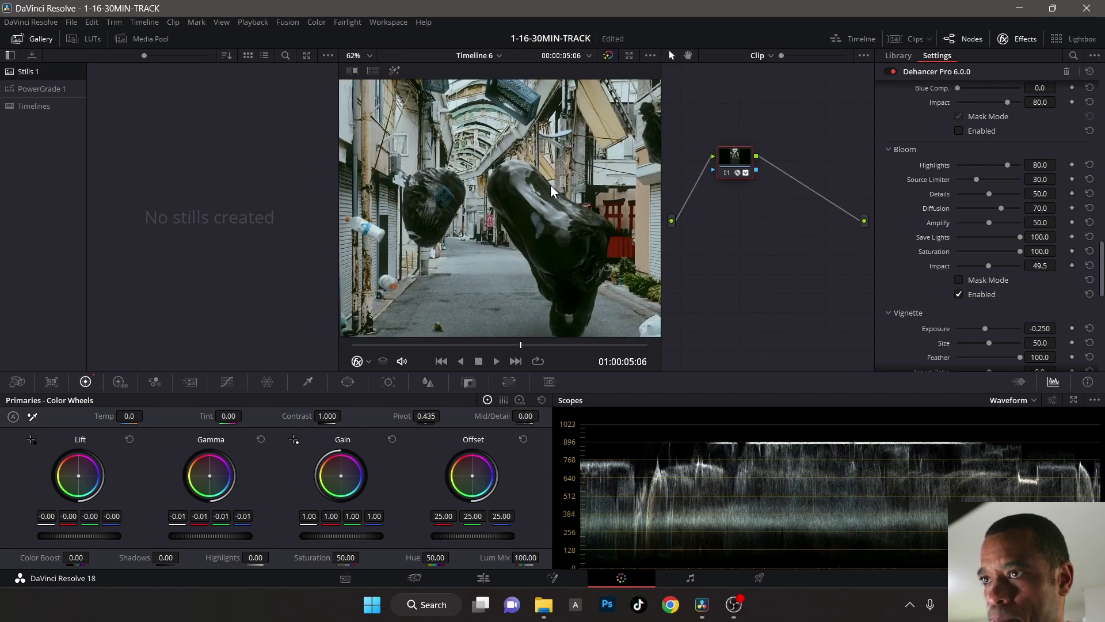
scroll(552, 196, down, 5)
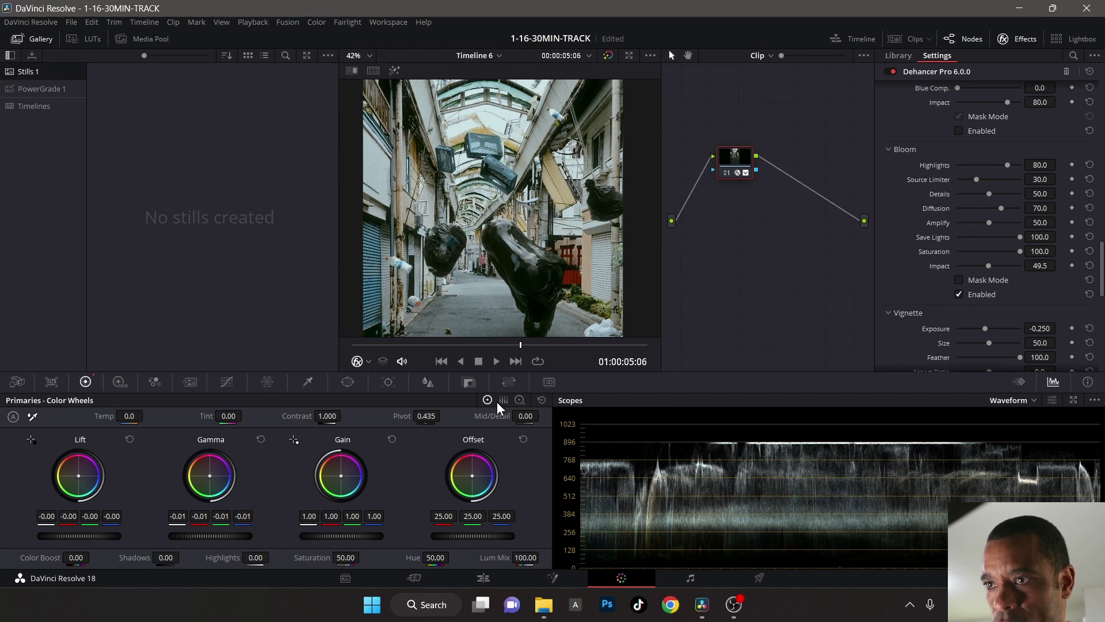
click(520, 400)
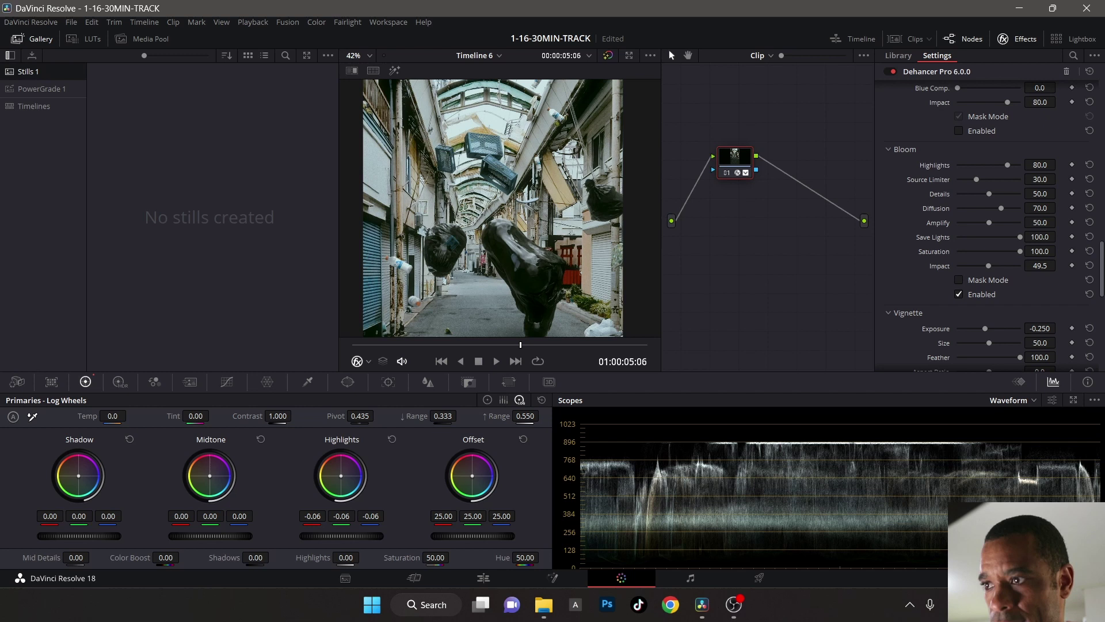
drag(341, 536, 317, 535)
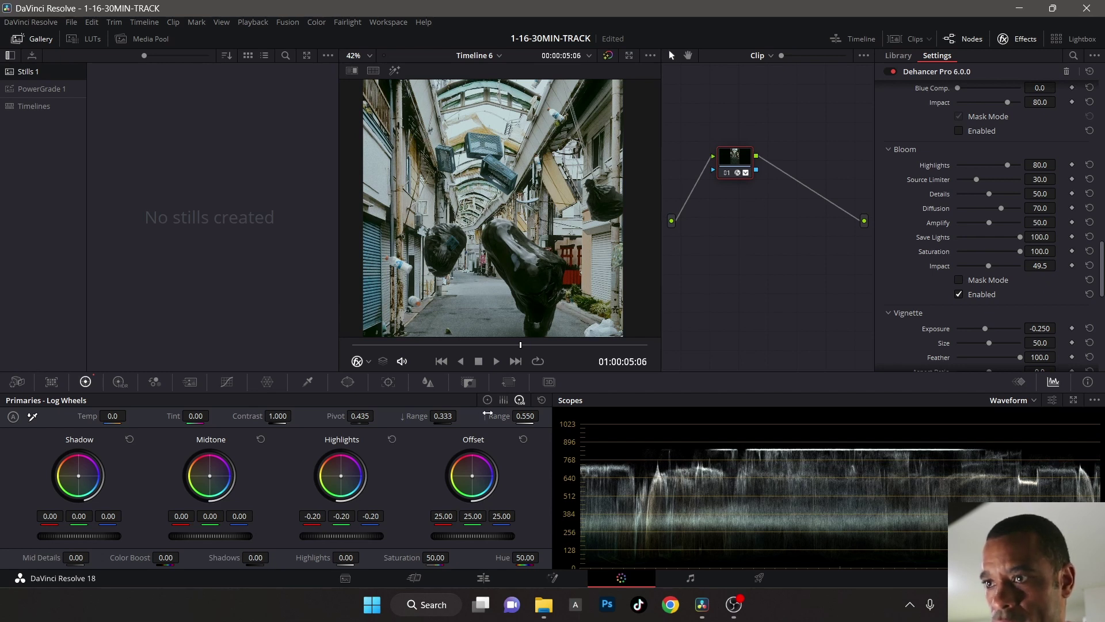
- Return to the Color Wheels and raise Contrast from 1.000 to 1.036
click(487, 400)
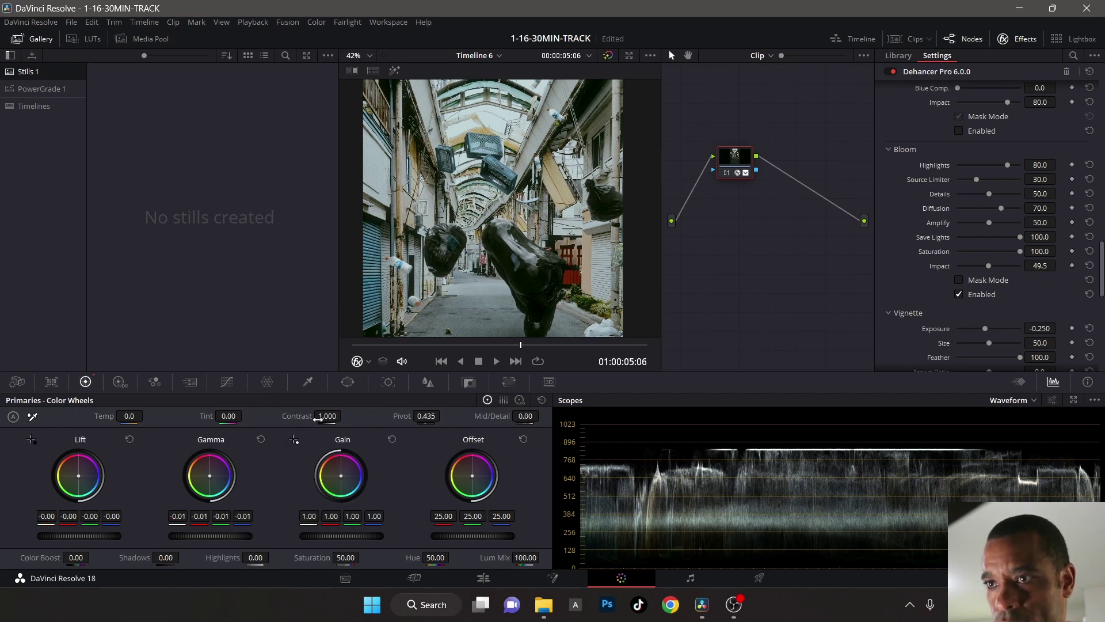
drag(327, 415, 344, 415)
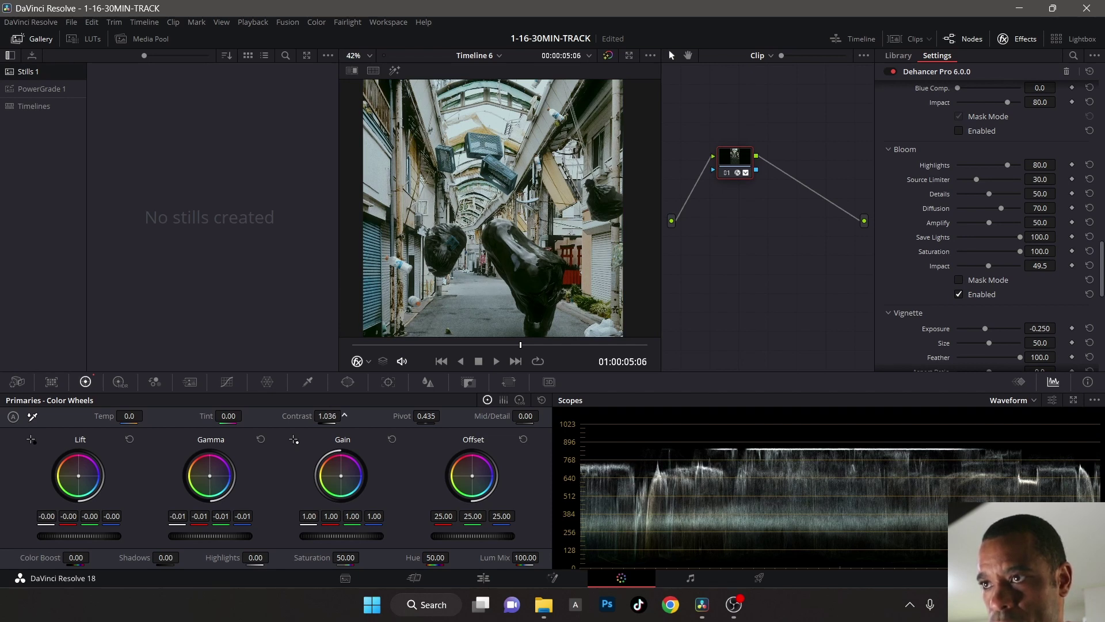
scroll(554, 233, down, 4)
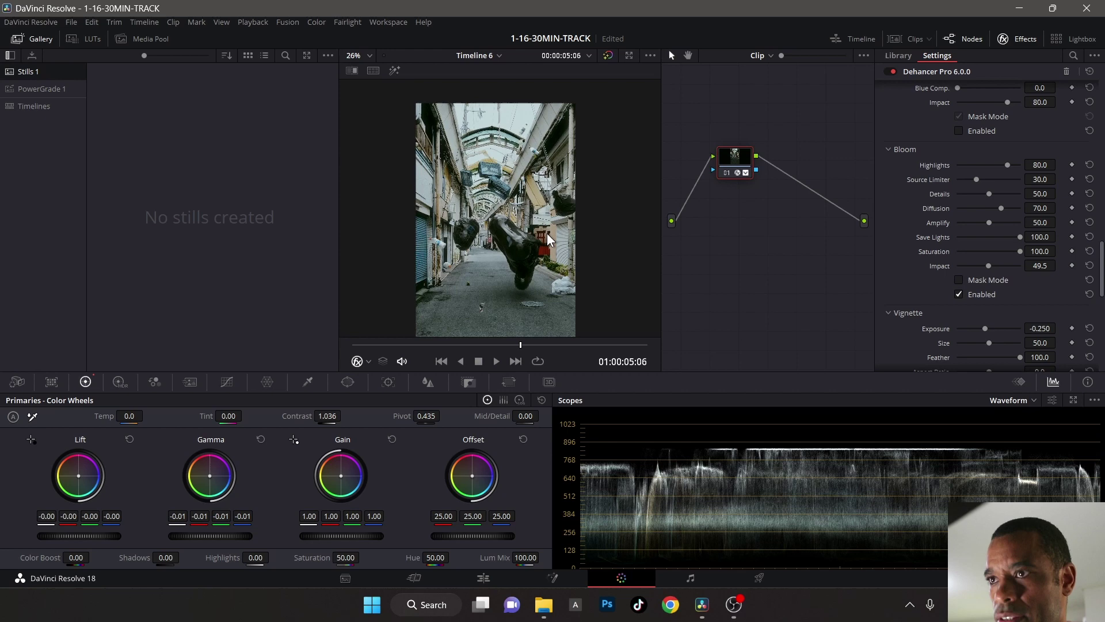
scroll(518, 235, up, 3)
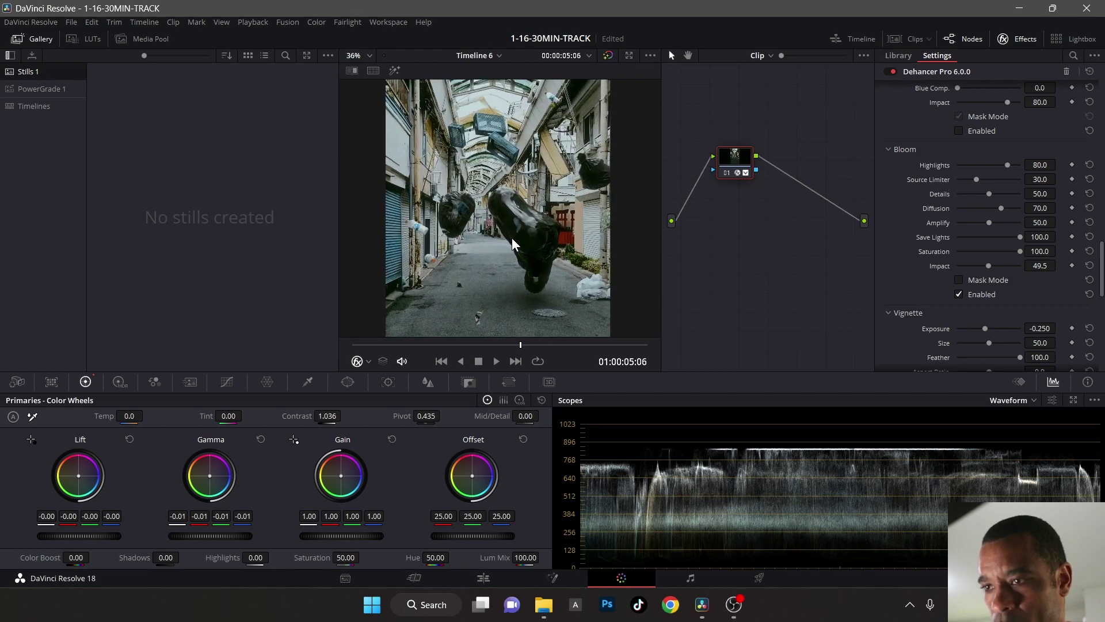
- Scrub to a later frame and raise the Primaries Temp to 310.0 to warm the alley
click(493, 345)
drag(493, 345, 542, 343)
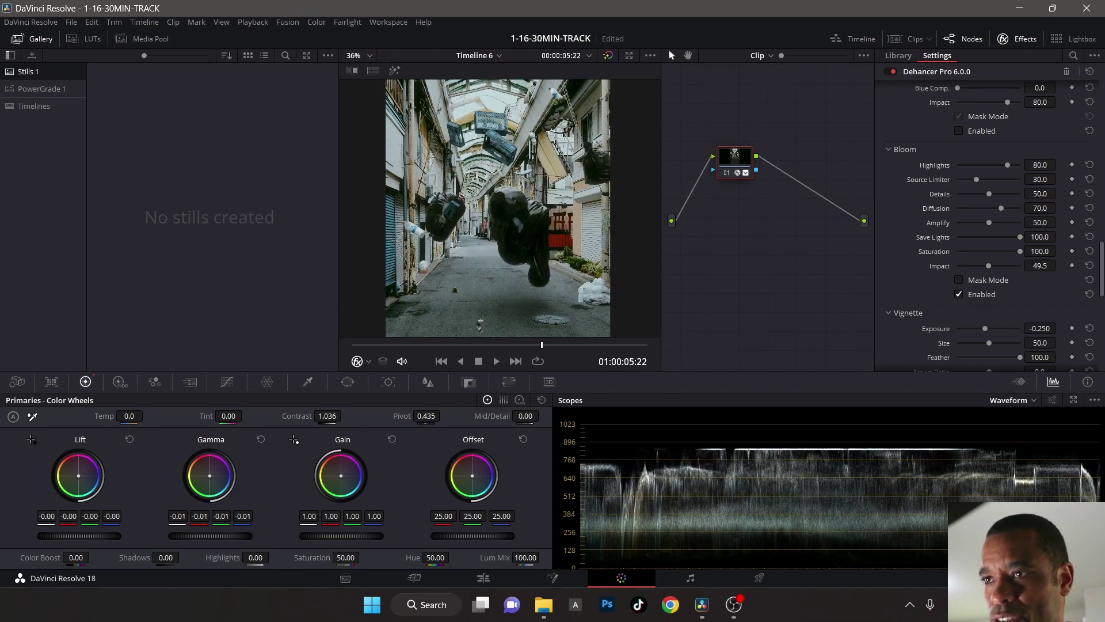
drag(129, 415, 146, 416)
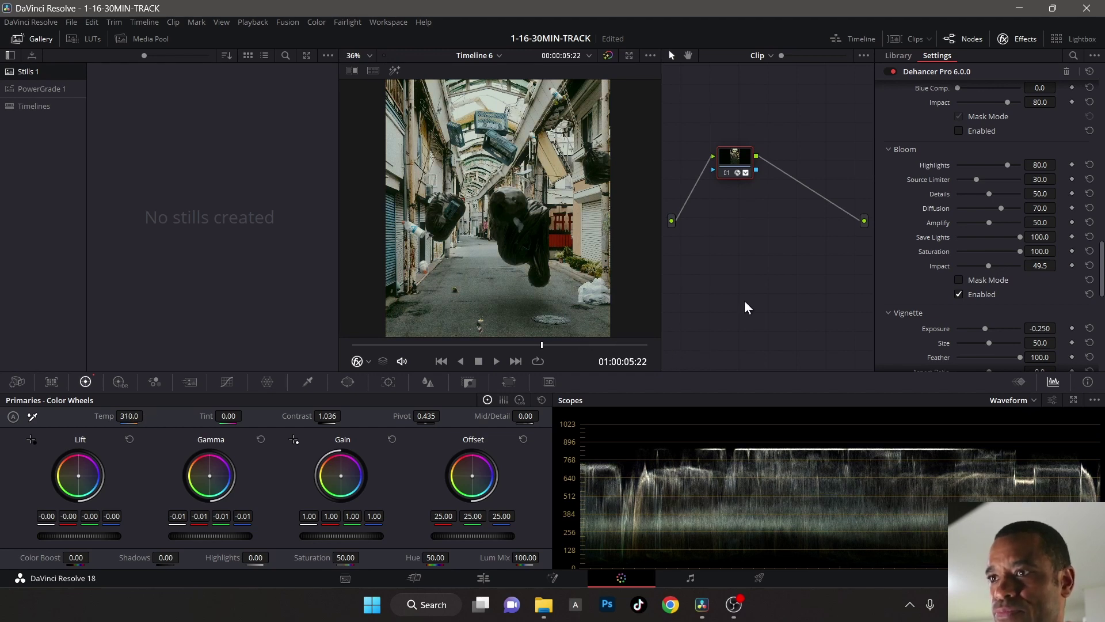
scroll(578, 260, up, 1)
scroll(595, 258, down, 2)
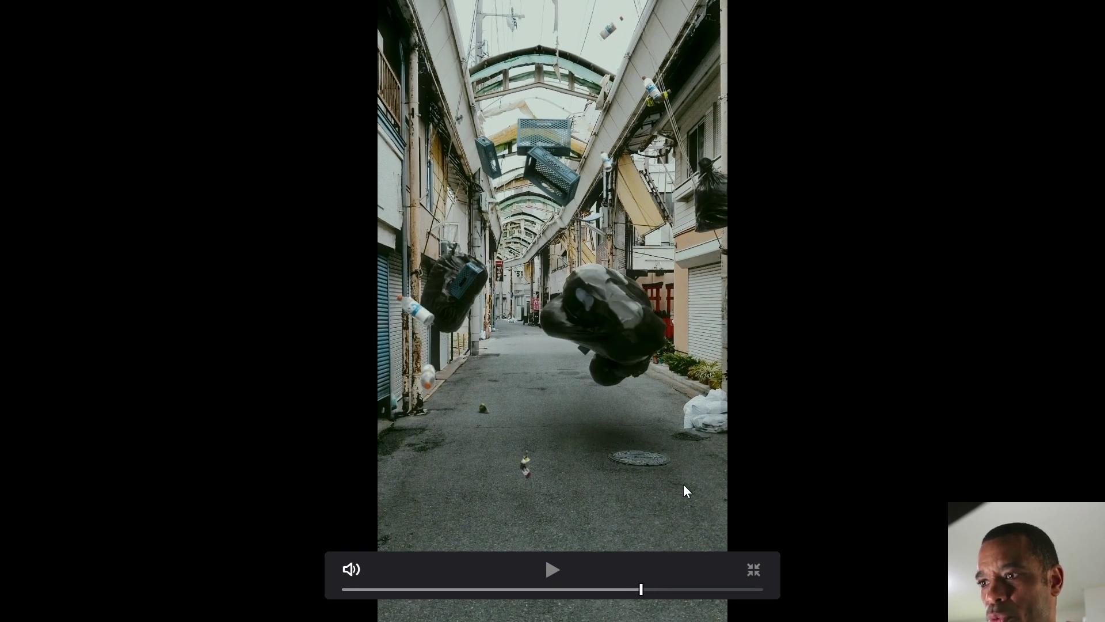
- Scrub ahead to a later moment of the fullscreen graded alley shot
drag(668, 591, 695, 590)
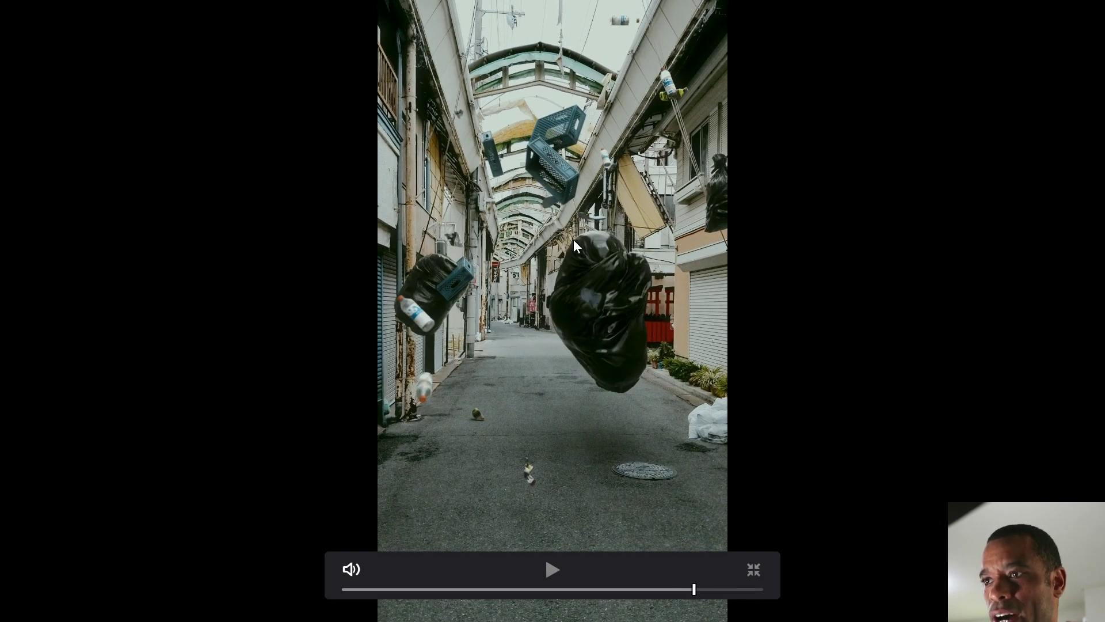